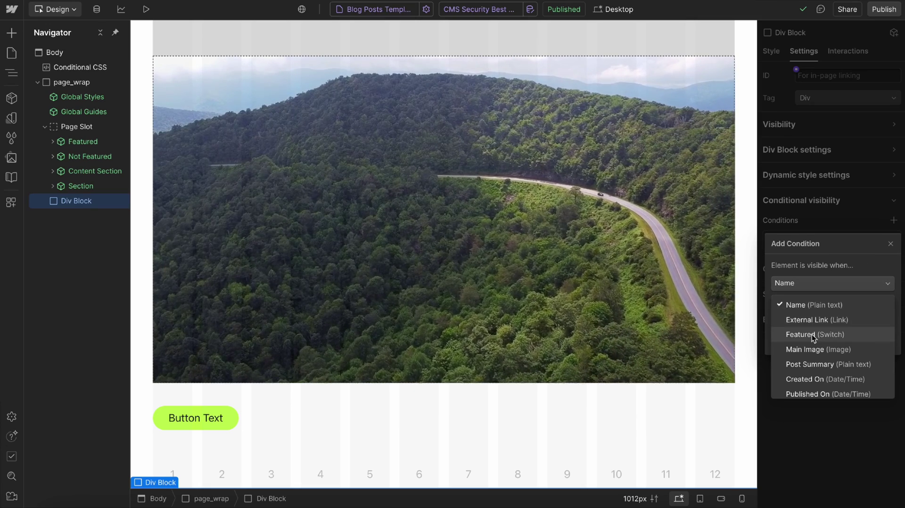
Discard the trial visibility condition and delete the empty Div Block from the Page Slot.
left_click(811, 334)
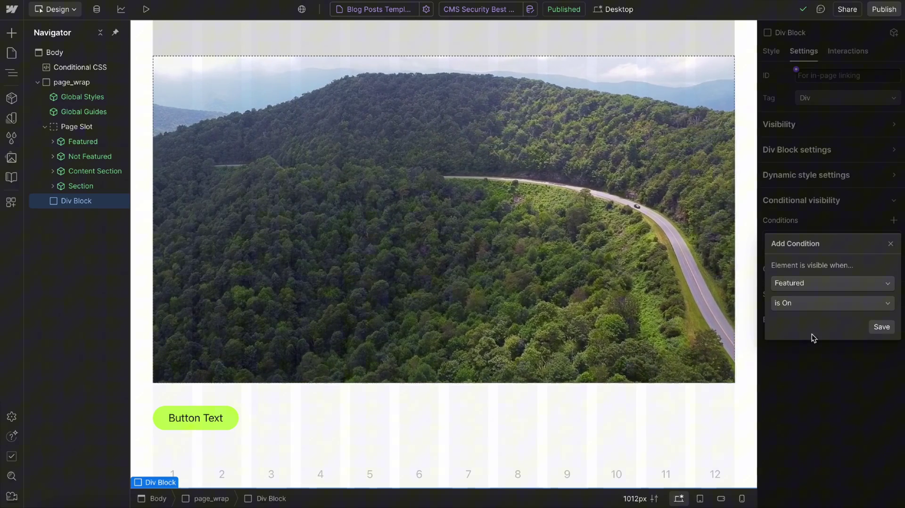
left_click(824, 302)
left_click(818, 302)
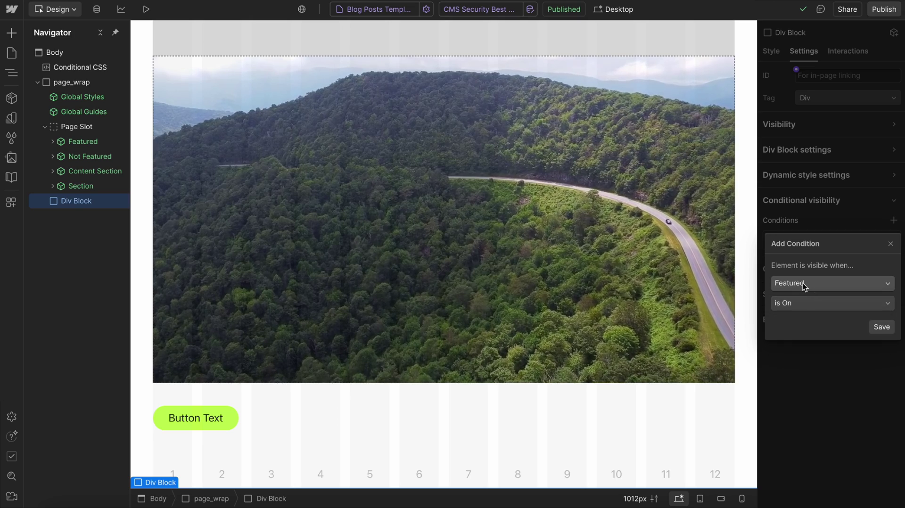
left_click(804, 284)
left_click(815, 317)
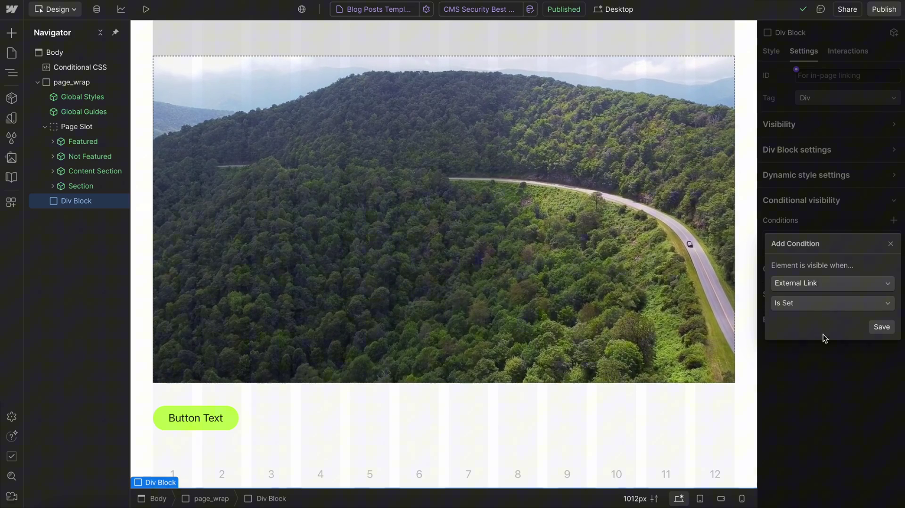
left_click(890, 244)
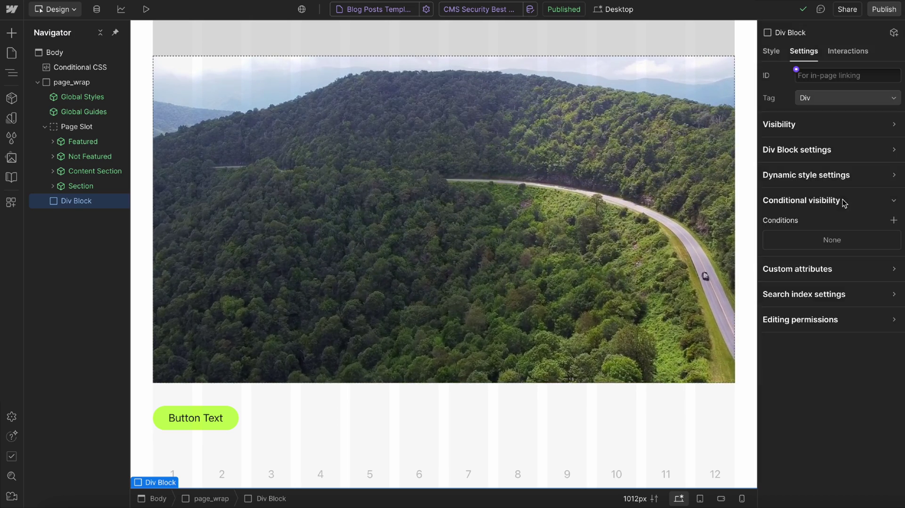
key("Delete")
Review the Conditional CSS embed's code and close the editor without changes.
left_click(90, 188)
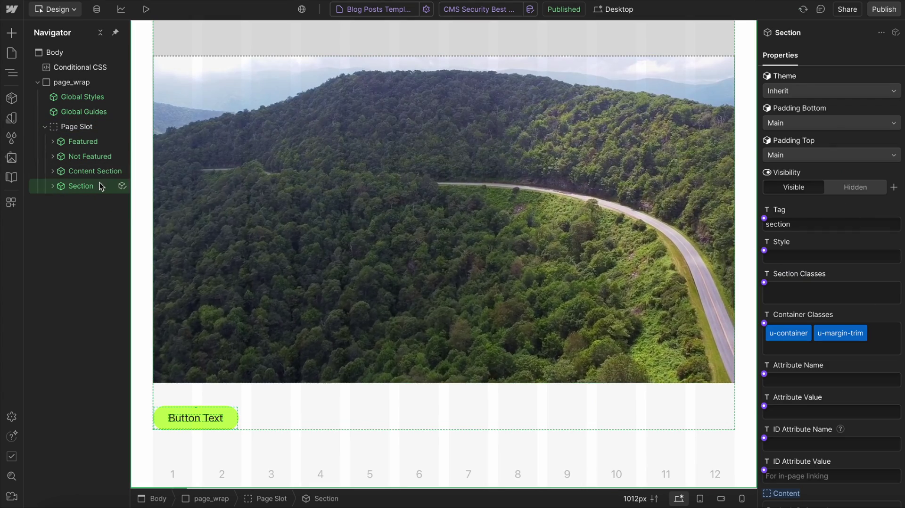
right_click(100, 183)
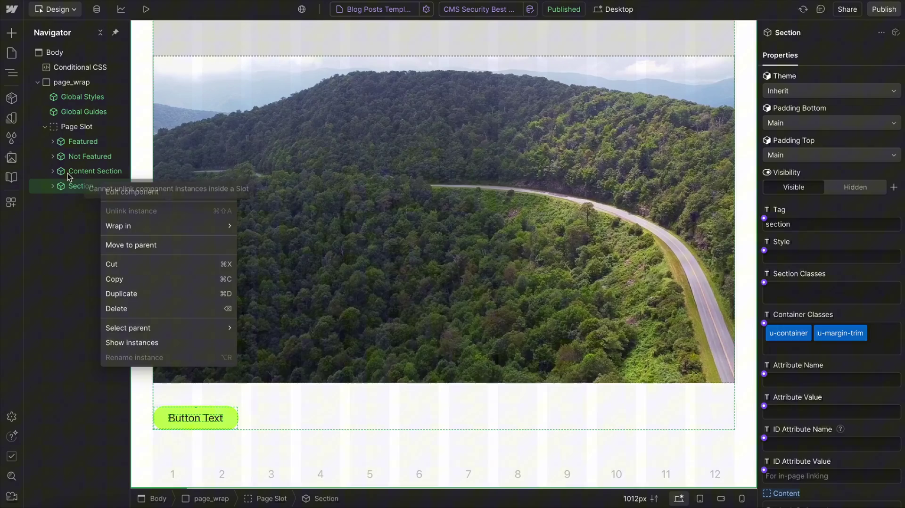
key("Escape")
left_click(84, 69)
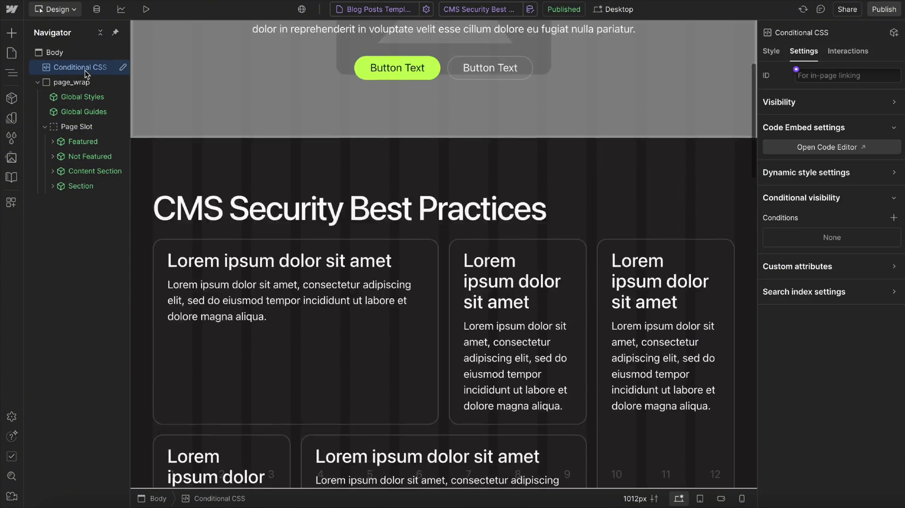
double_click(84, 70)
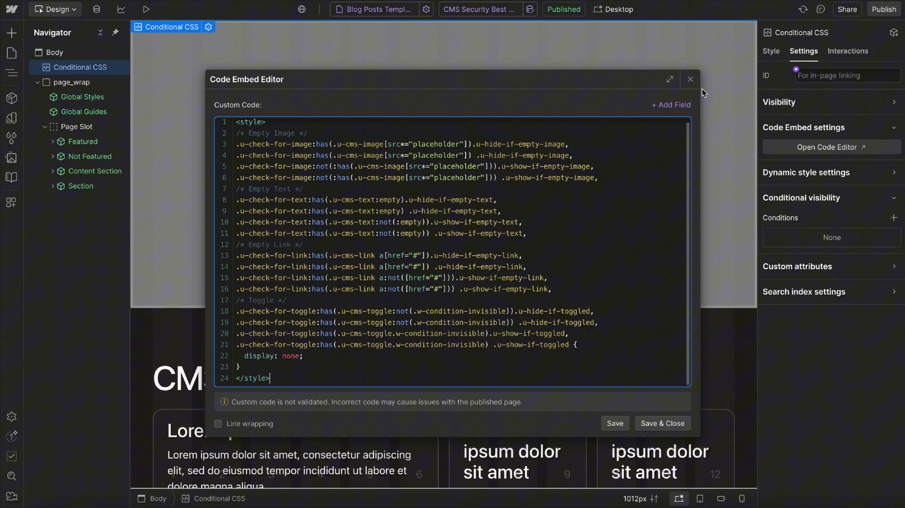
left_click(691, 78)
scroll(590, 276, "down", 10)
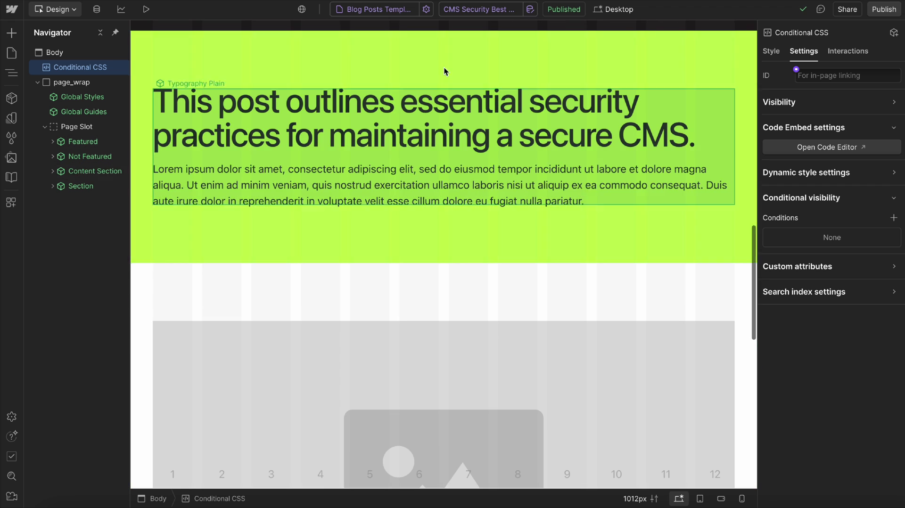
Preview the Top CMS Platforms in 2023 post and add u-check-for-text to the Content Section.
left_click(296, 69)
left_click(481, 9)
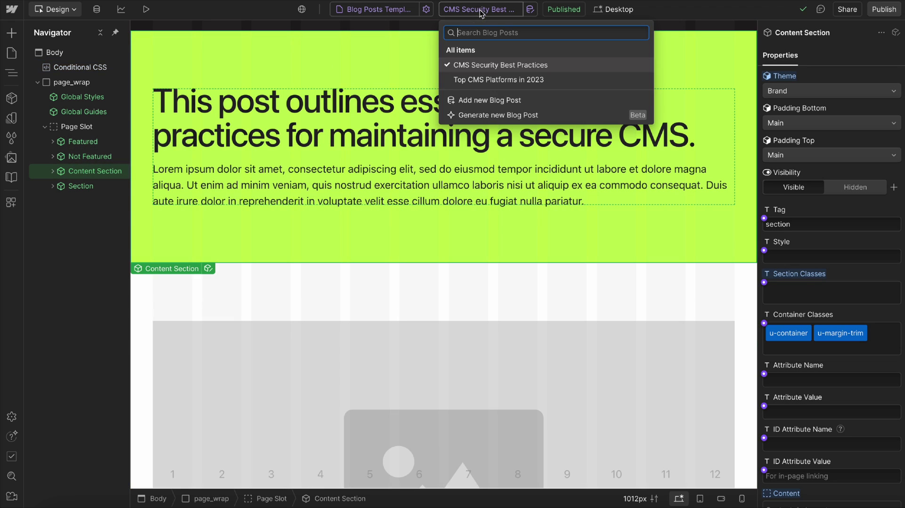
left_click(476, 79)
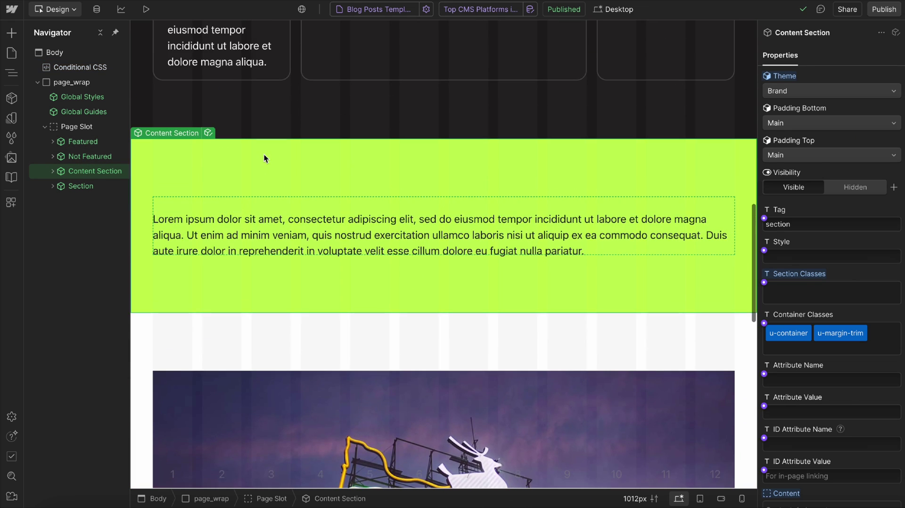
scroll(56, 172, "right", 2)
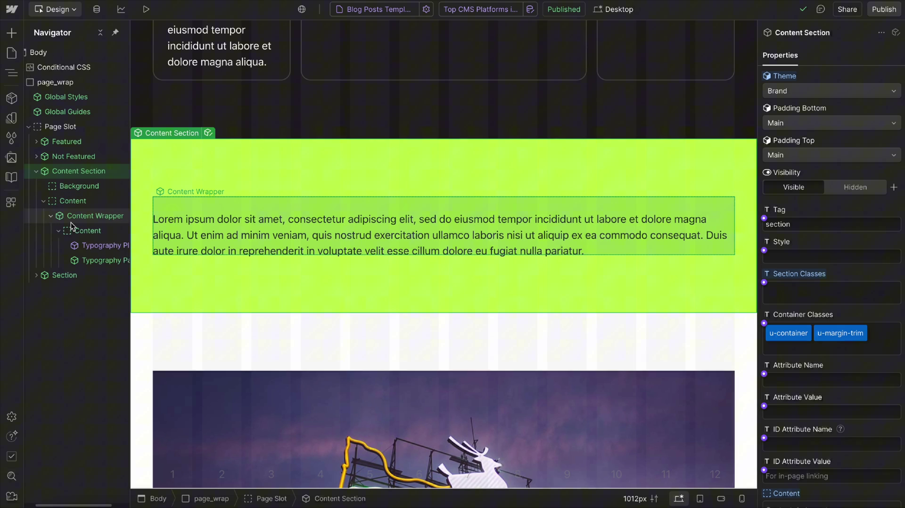
left_click(810, 292)
type("check-for")
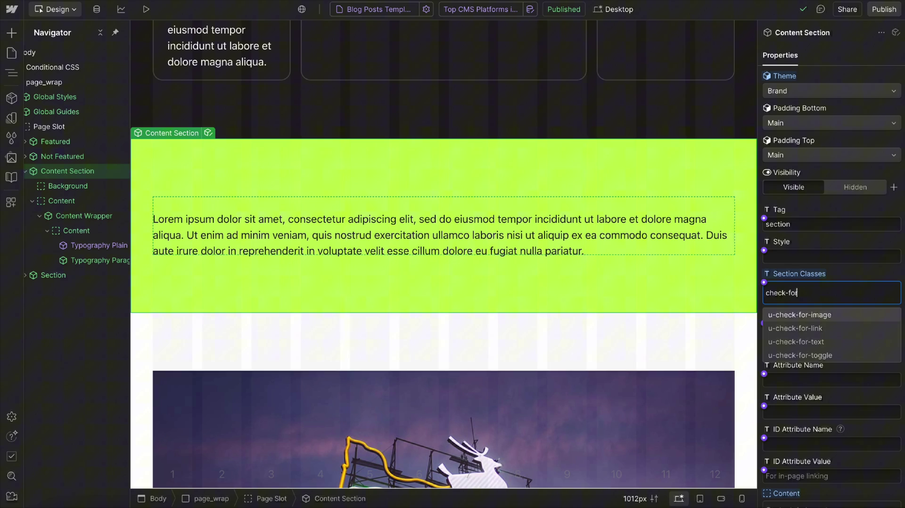
type("-tex")
left_click(808, 313)
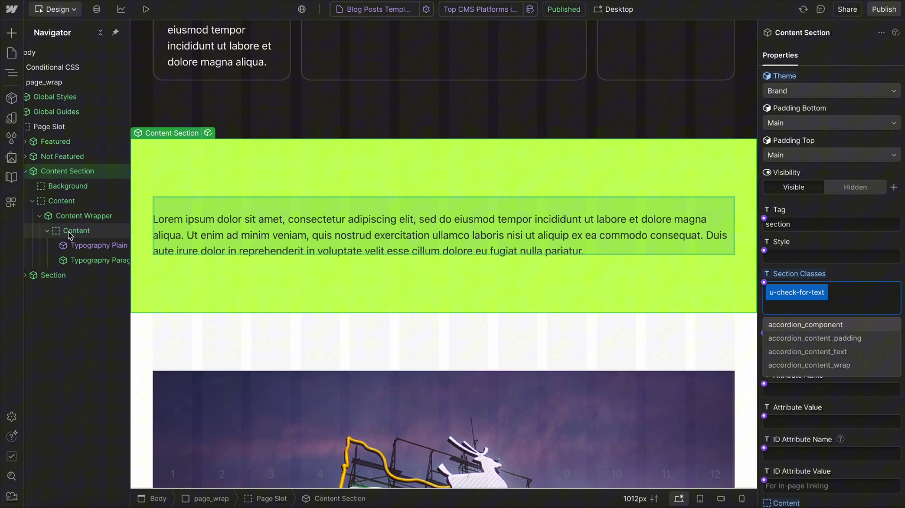
Add the u-cms-text class to the Typography Plain summary heading.
left_click(83, 244)
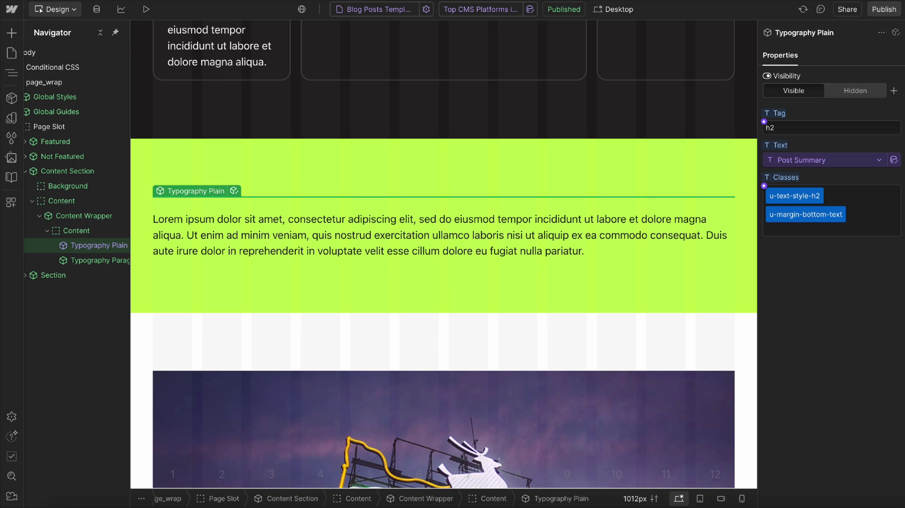
left_click(885, 226)
type("cms-tex")
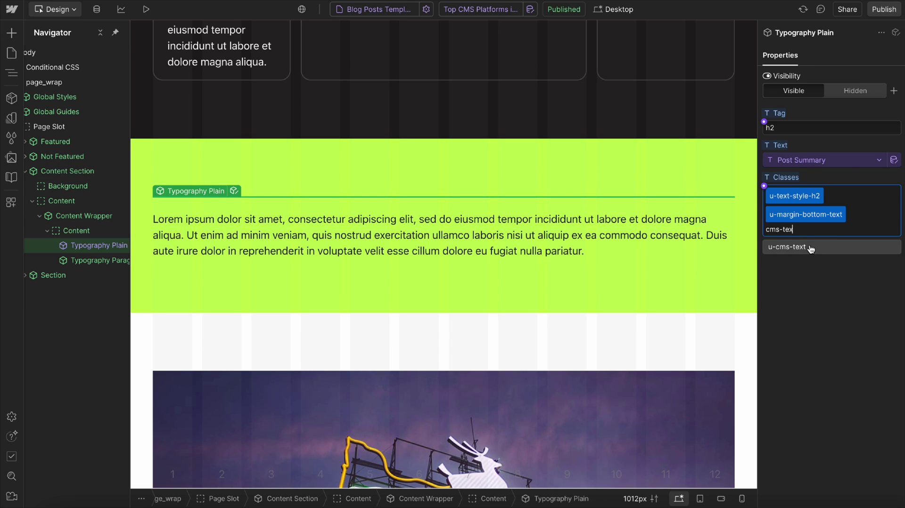
left_click(810, 248)
left_click(838, 370)
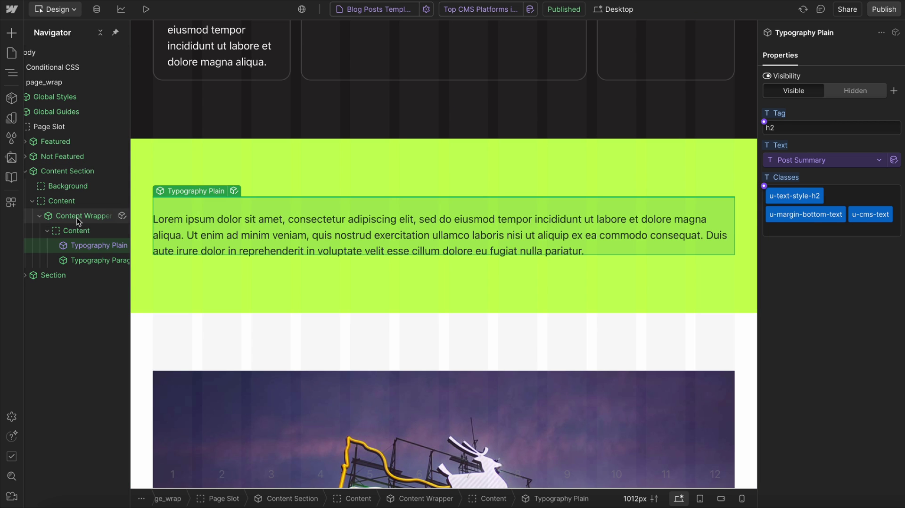
Try u-hide-if-empty-text on the Content Wrapper, then remove it again.
left_click(78, 216)
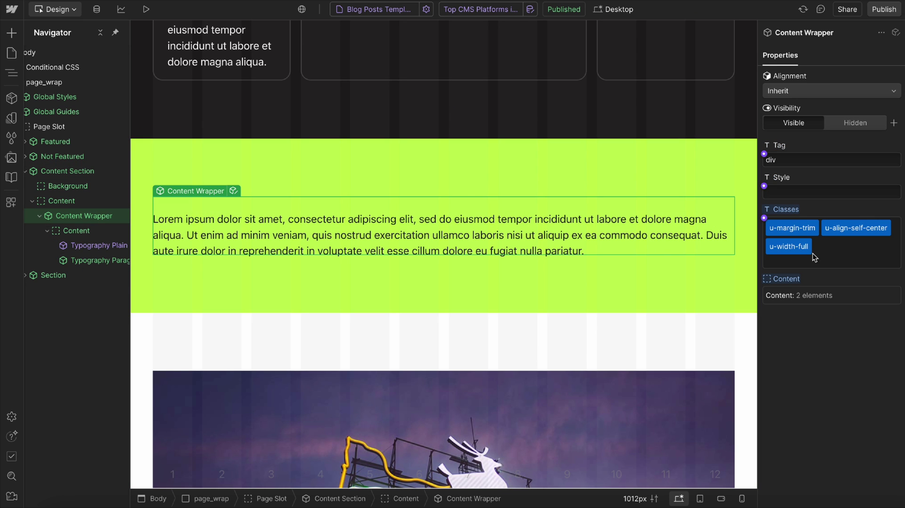
left_click(829, 257)
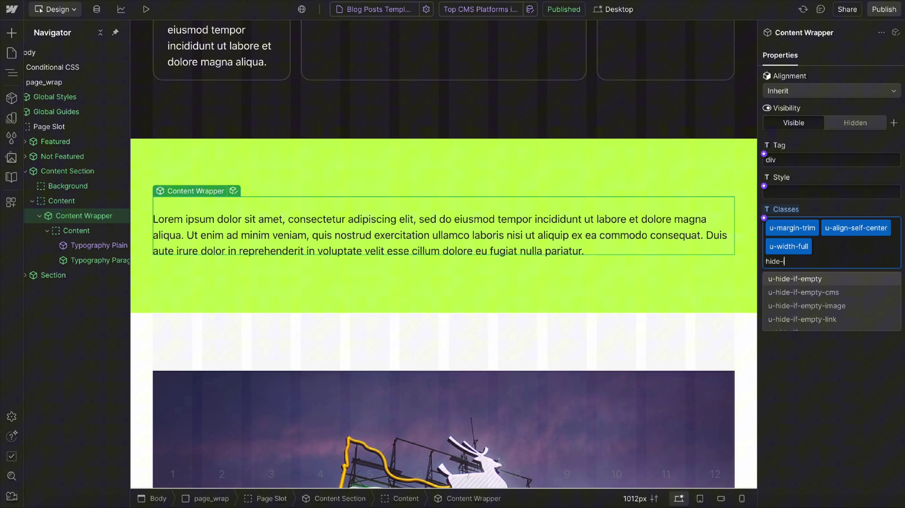
type("hide-if-empty-tex")
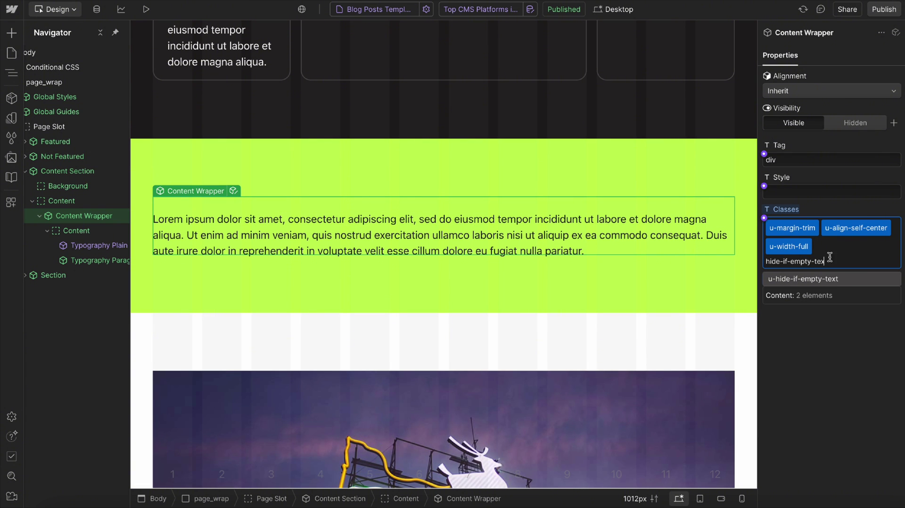
left_click(847, 279)
key("BackSpace")
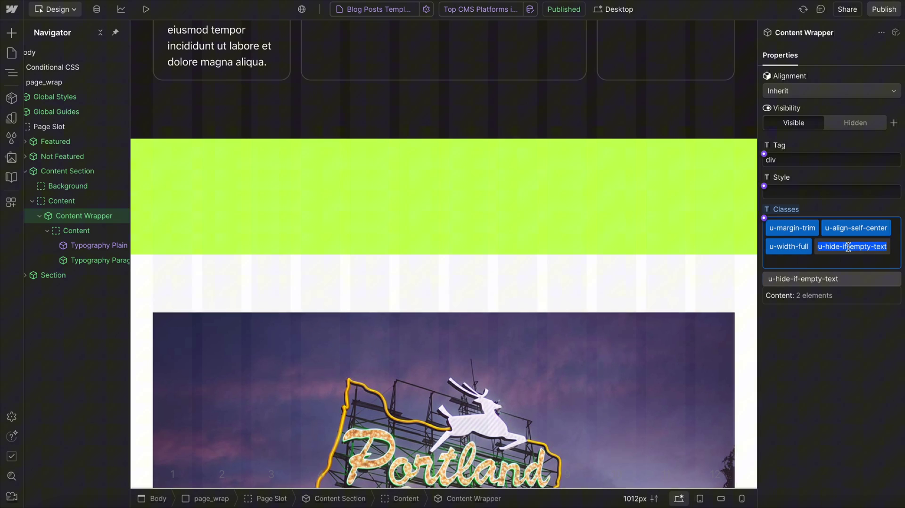
key("BackSpace")
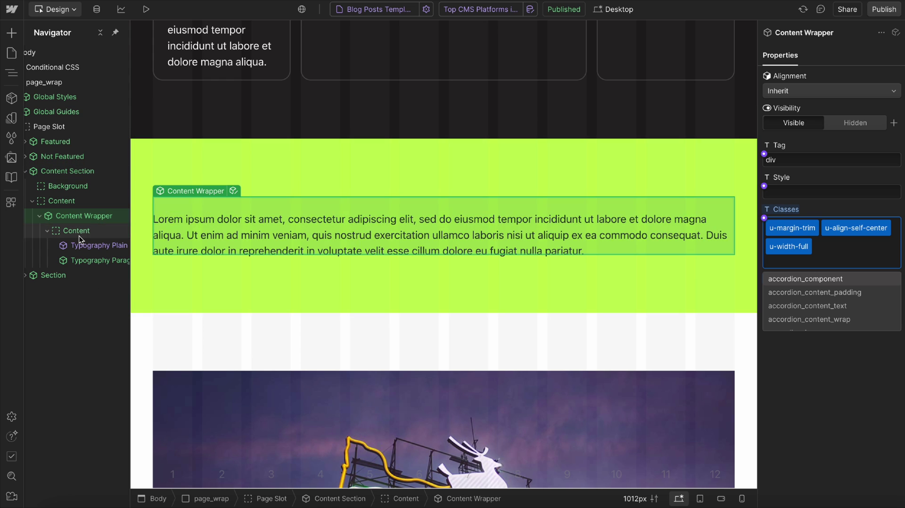
Add u-hide-if-empty-text to the Content Section's classes.
left_click(84, 171)
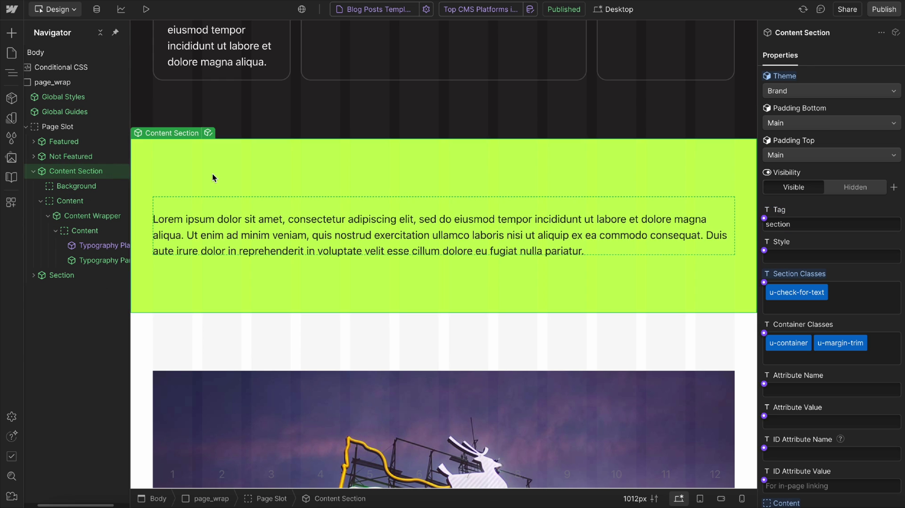
left_click(855, 305)
left_click(854, 305)
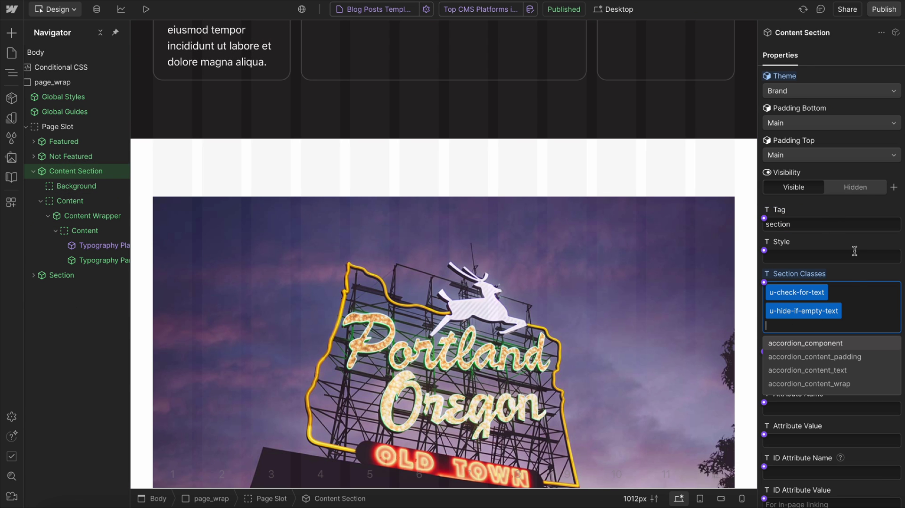
left_click(854, 276)
Test by previewing CMS Security Best Practices, then switching back to Top CMS Platforms in 2023.
left_click(469, 13)
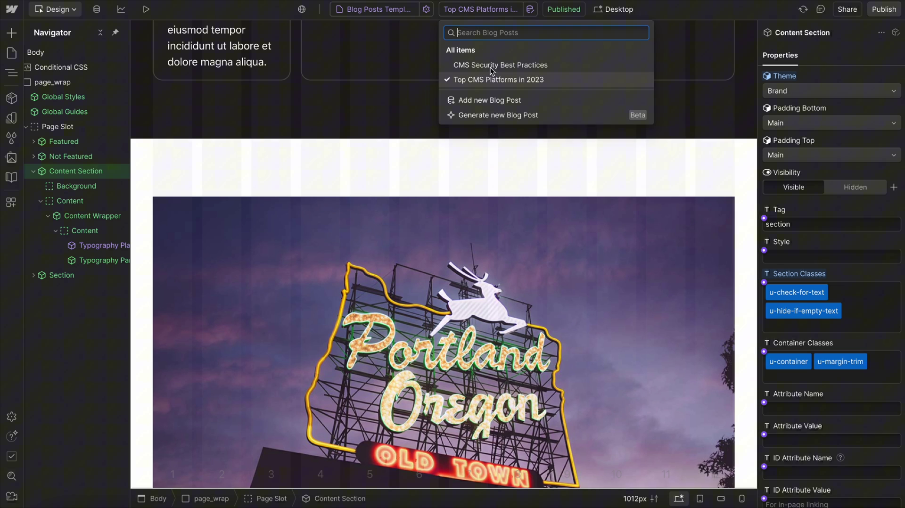
left_click(490, 67)
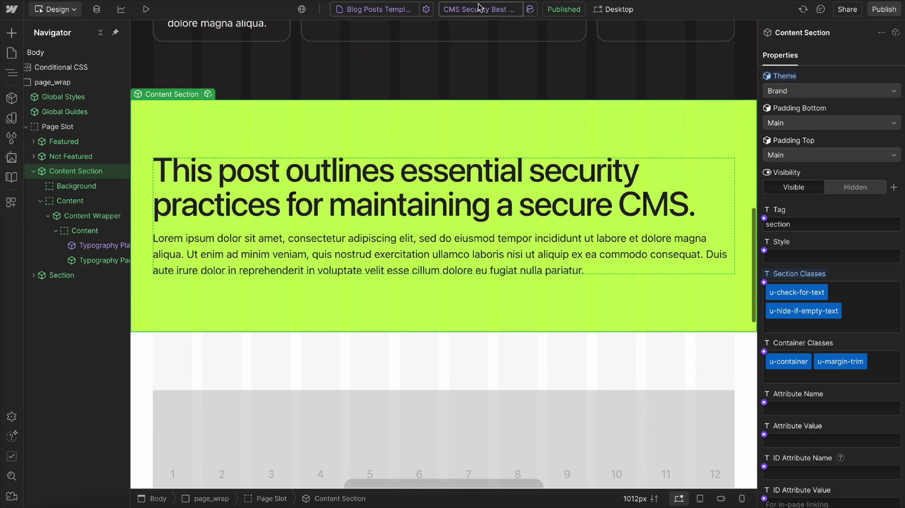
left_click(474, 11)
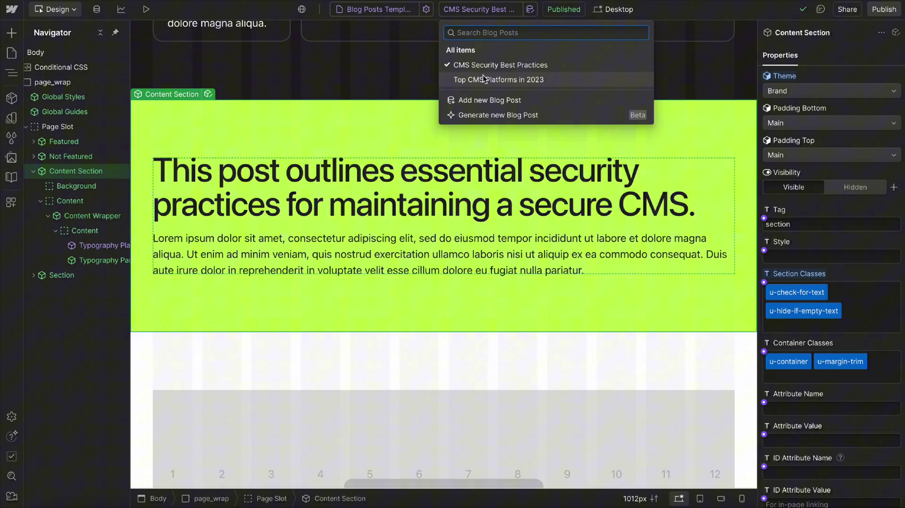
left_click(498, 80)
scroll(377, 215, "down", 6)
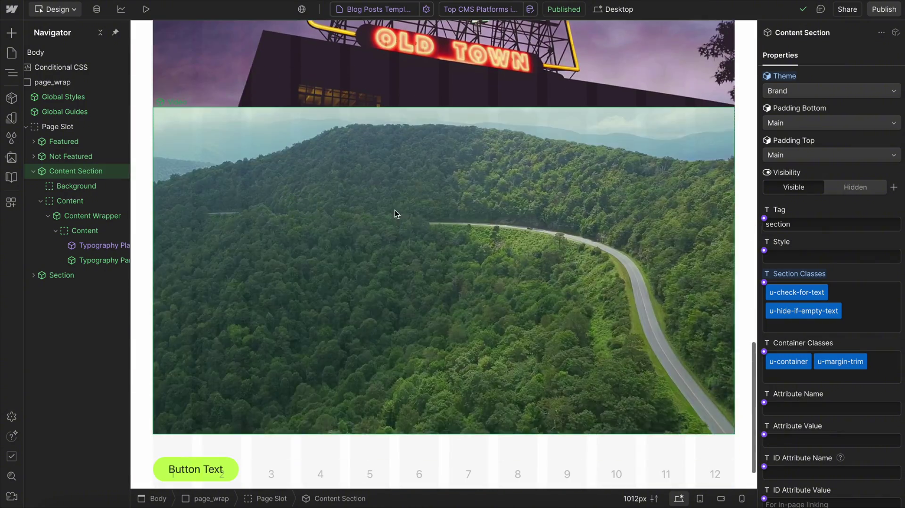
Add the u-check-for-image class to the Block holding the image and video.
left_click(329, 235)
scroll(329, 234, "up", 2)
left_click(343, 118)
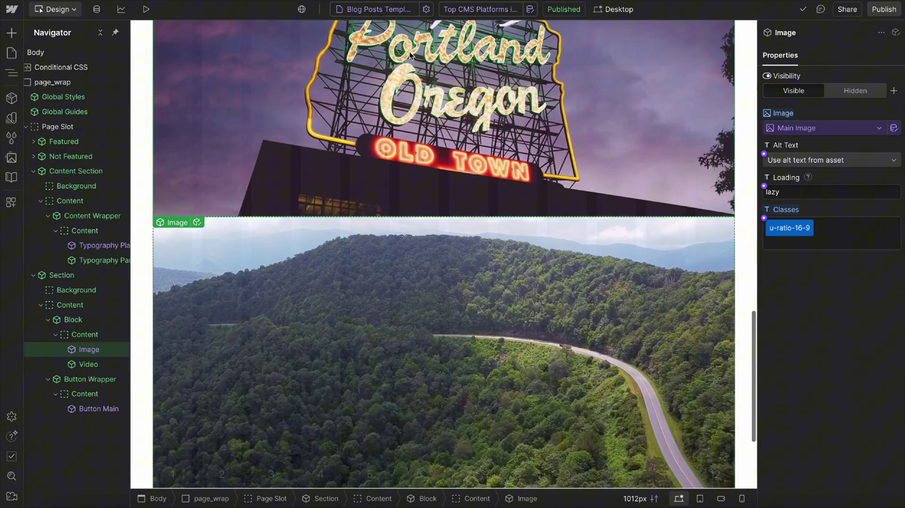
scroll(344, 119, "up", 4)
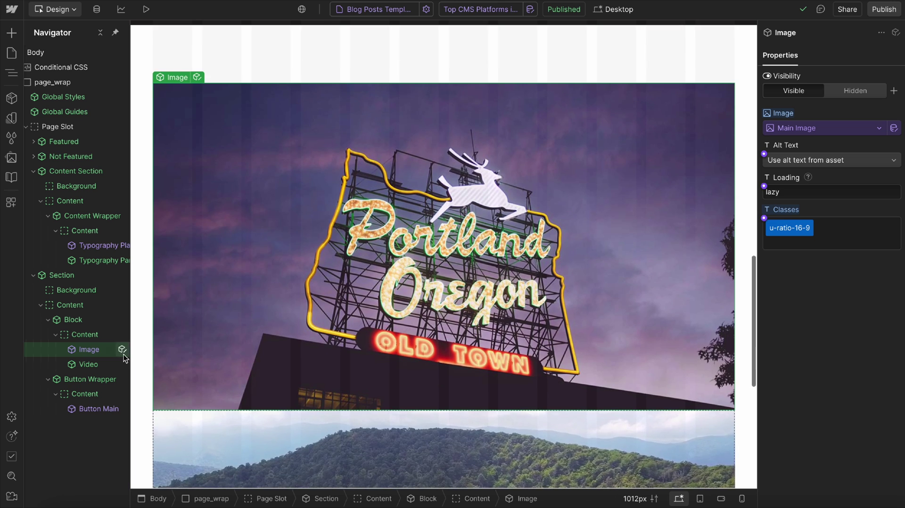
left_click(83, 321)
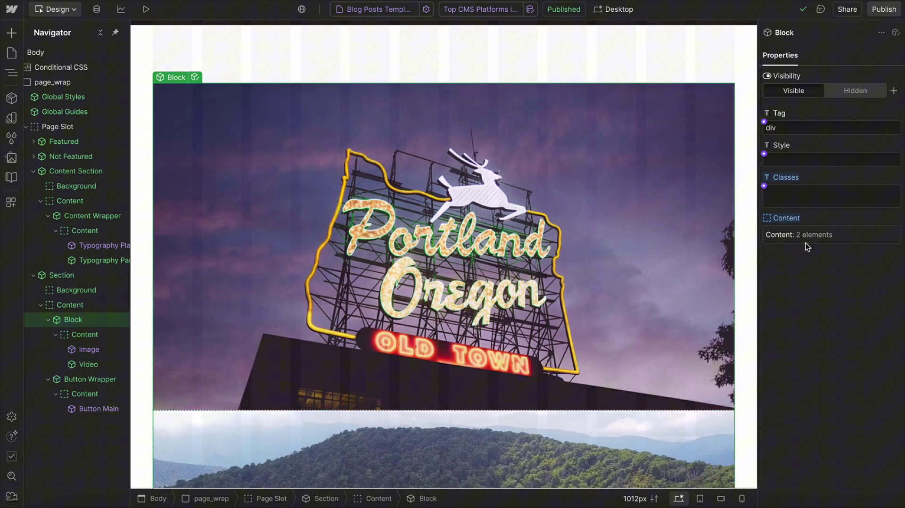
left_click(817, 197)
type("che")
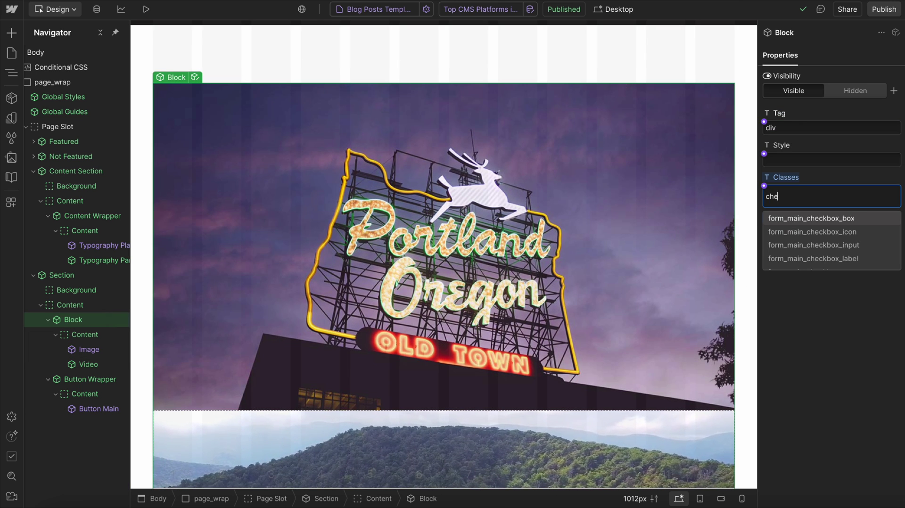
type("ck-")
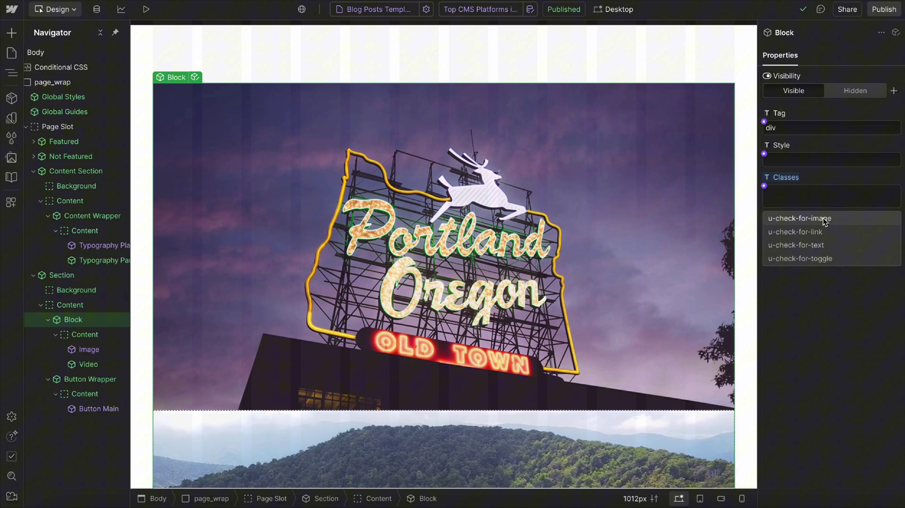
left_click(824, 218)
left_click(826, 183)
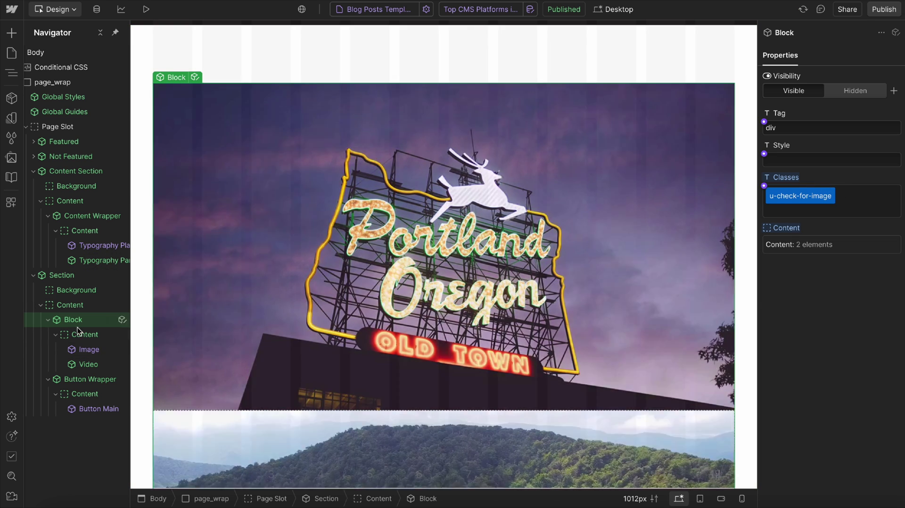
Add the u-cms-image class to the Portland Image element.
left_click(90, 350)
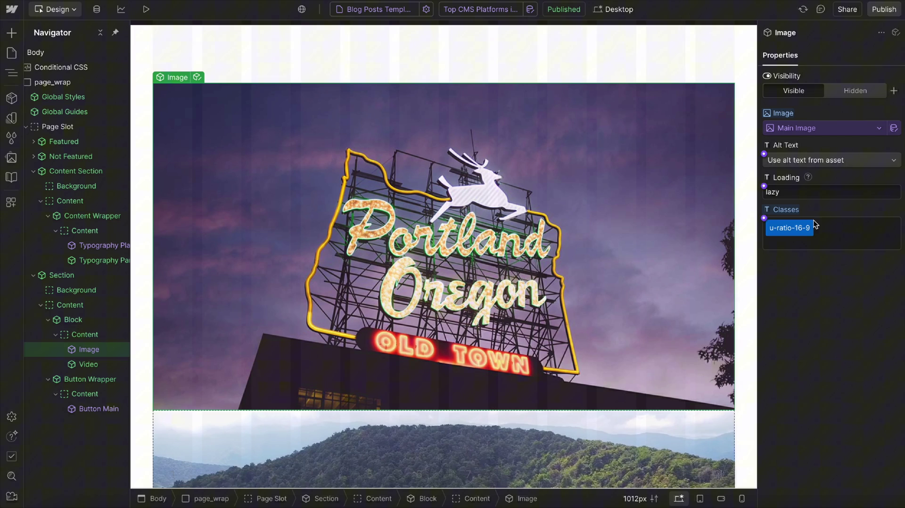
left_click(852, 228)
type("cms-ima")
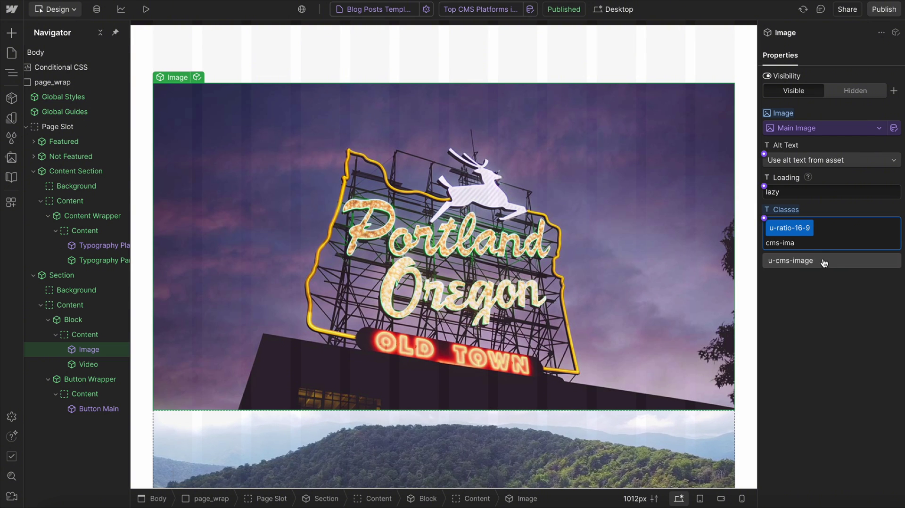
left_click(824, 261)
Add the u-show-if-empty-image class to the forest Video element.
left_click(88, 365)
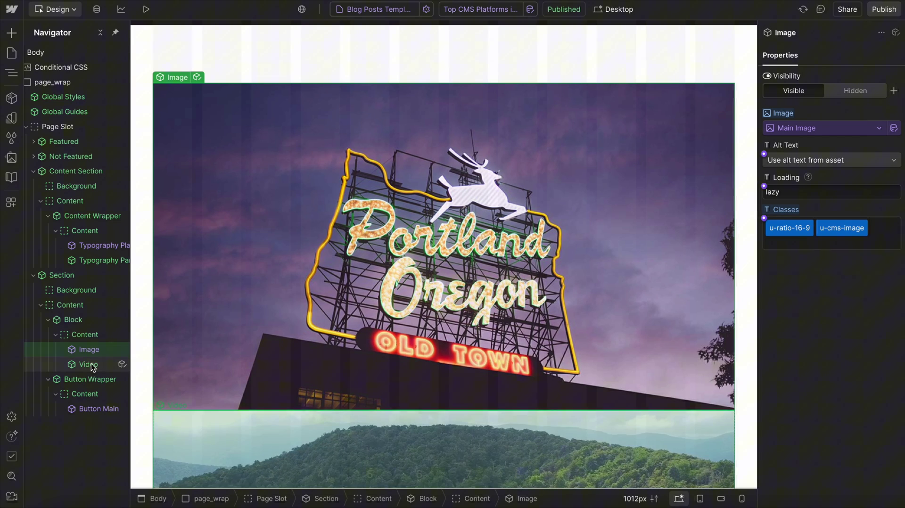
left_click(853, 273)
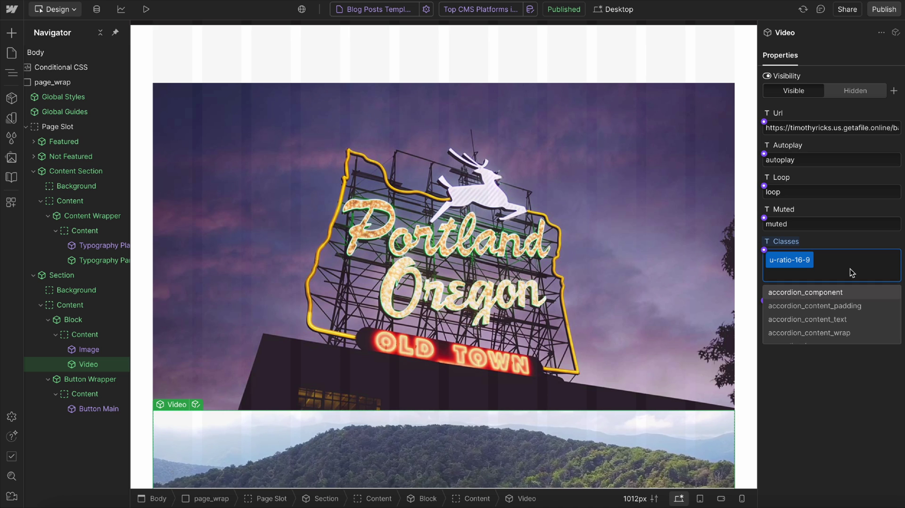
type("shwo")
key("BackSpace")
type("ow-if-")
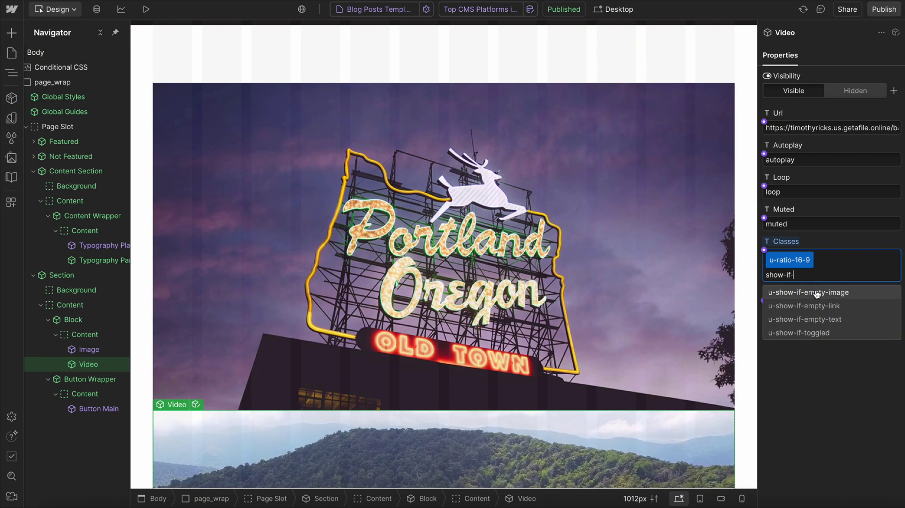
left_click(817, 293)
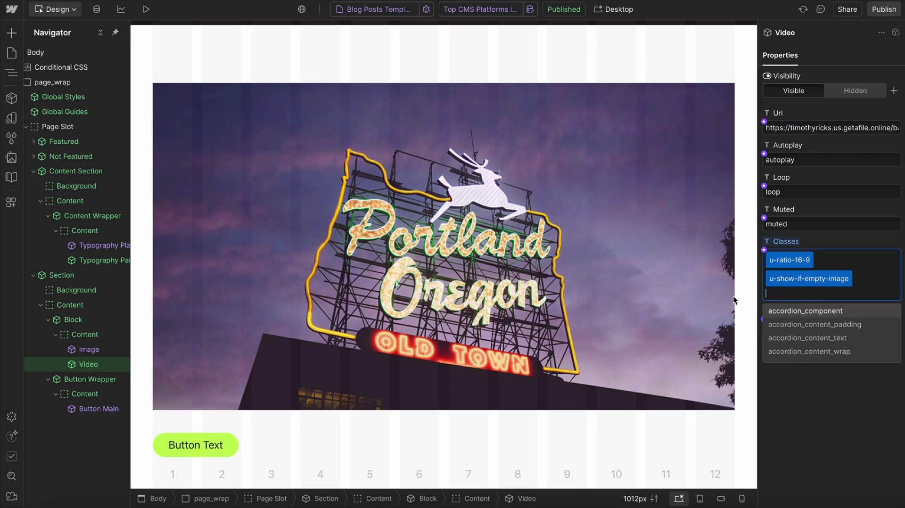
scroll(674, 304, "down", 1)
left_click(846, 436)
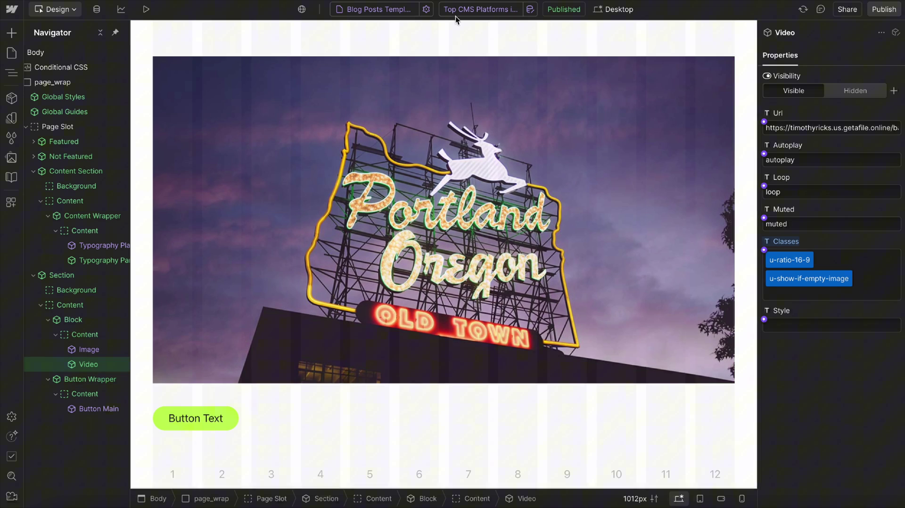
Preview the CMS Security Best Practices post.
left_click(476, 10)
left_click(505, 64)
scroll(412, 250, "down", 20)
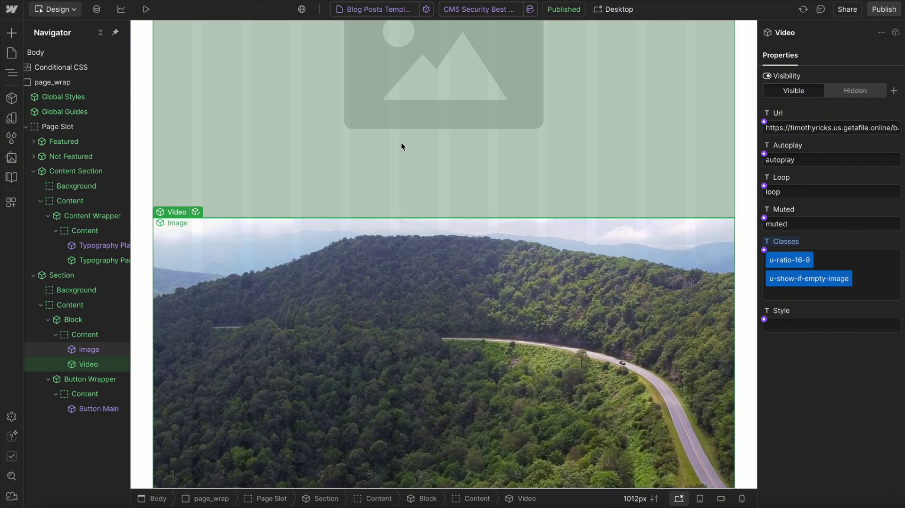
Add the u-hide-if-empty-image class to the empty image placeholder.
left_click(379, 143)
scroll(380, 144, "up", 1)
scroll(379, 147, "up", 4)
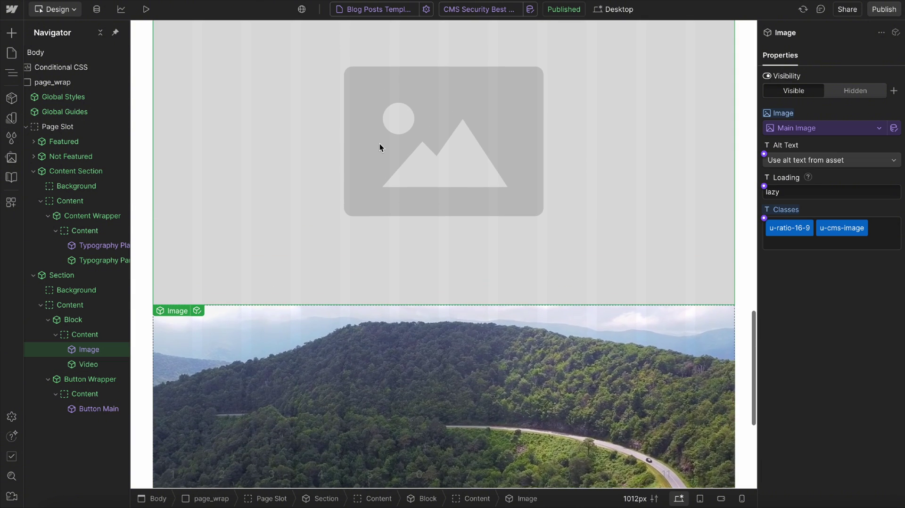
left_click(891, 237)
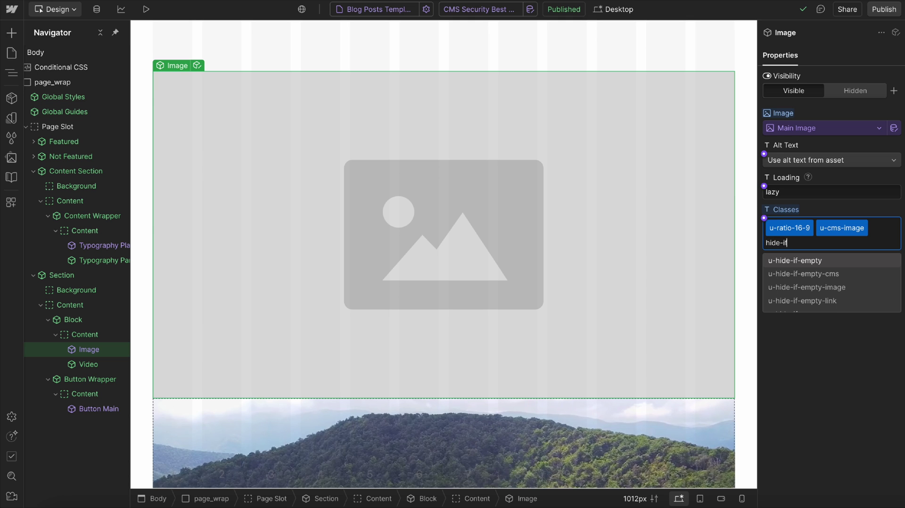
left_click(829, 291)
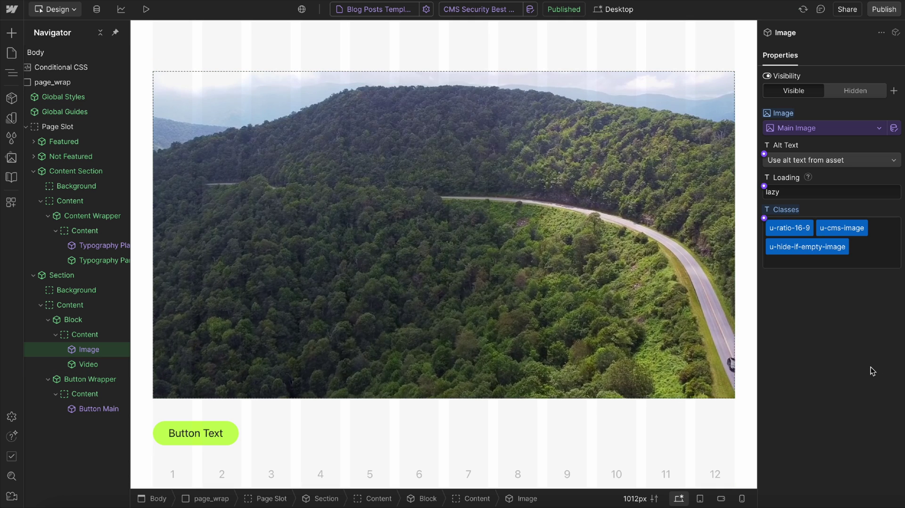
Check the Block's classes without changing them, then reselect the Image.
left_click(75, 320)
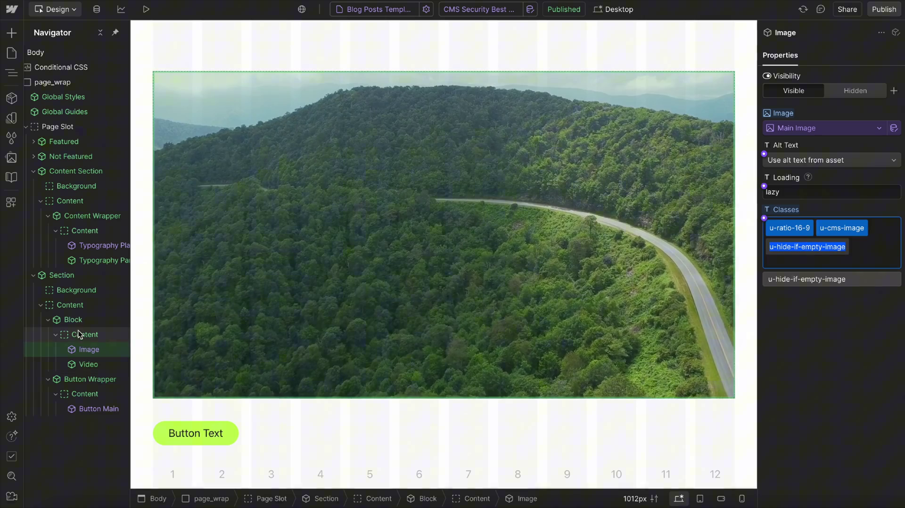
left_click(870, 204)
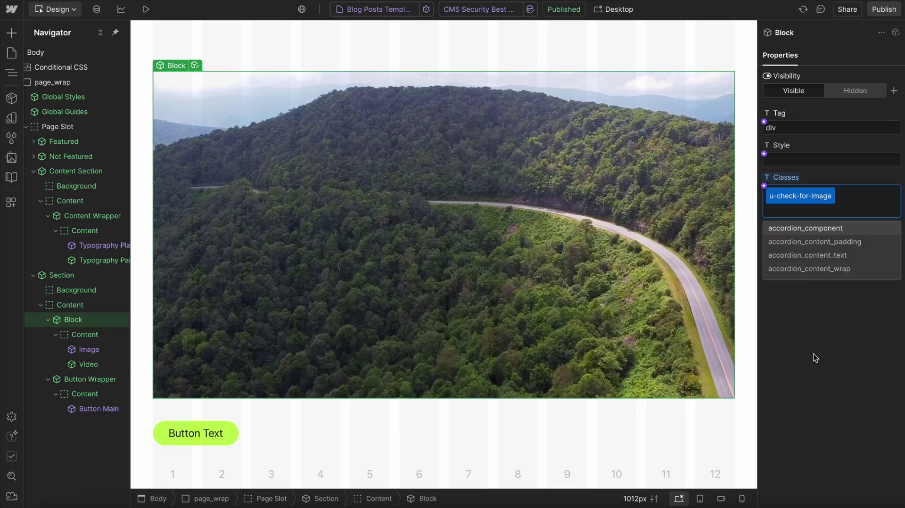
left_click(806, 320)
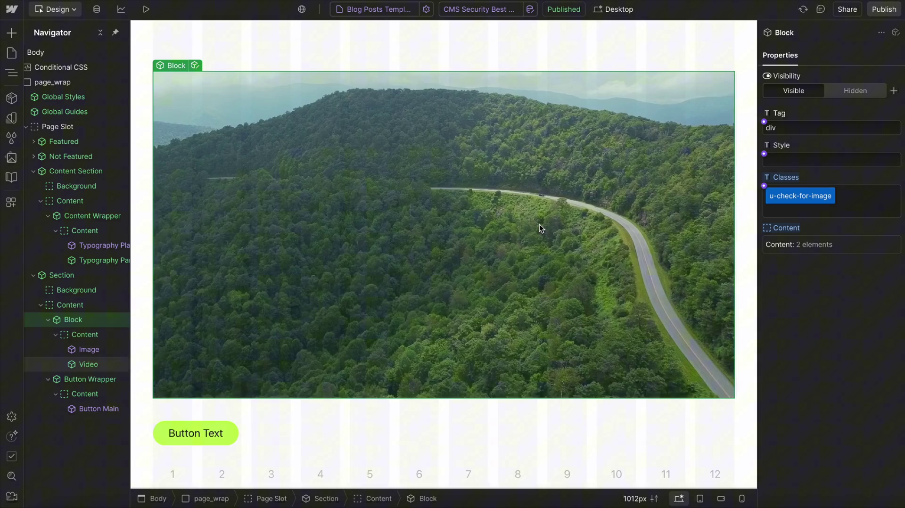
left_click(88, 350)
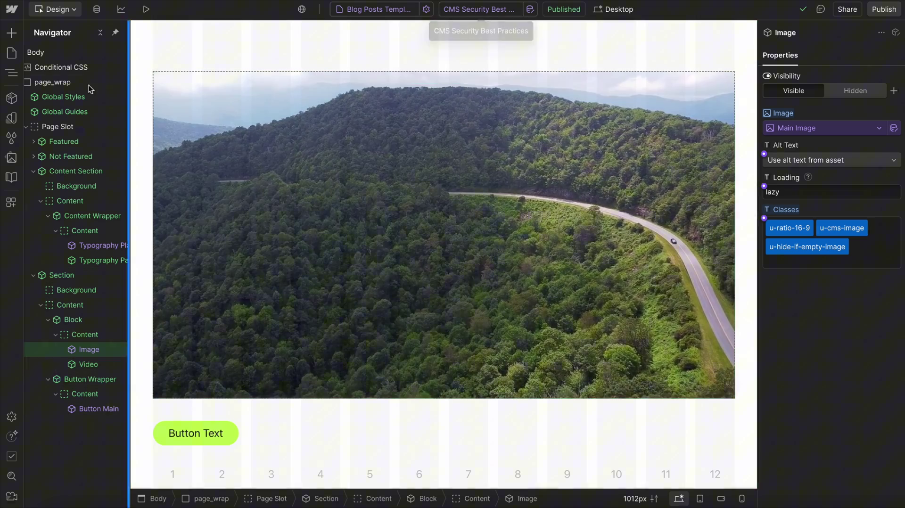
Compare both Blog Posts' Main Image fields in CMS, then preview Top CMS Platforms in 2023.
left_click(96, 9)
left_click(225, 97)
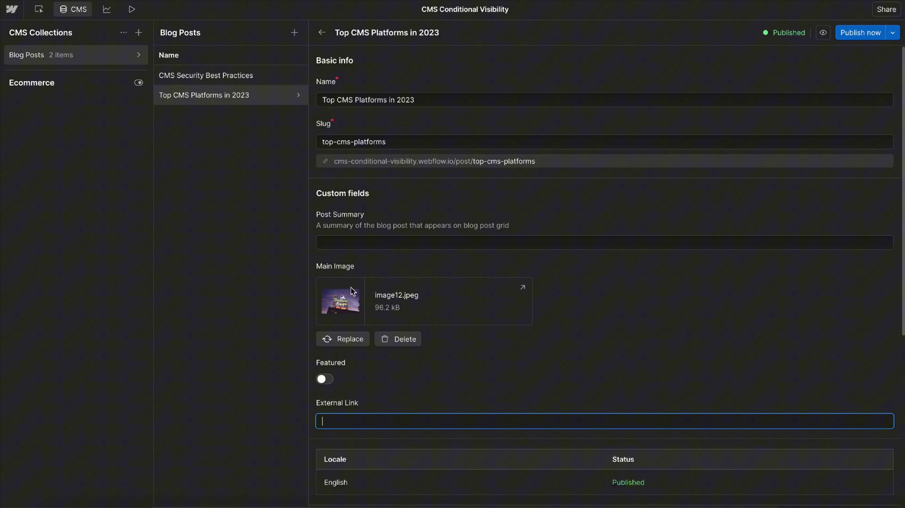
left_click(215, 76)
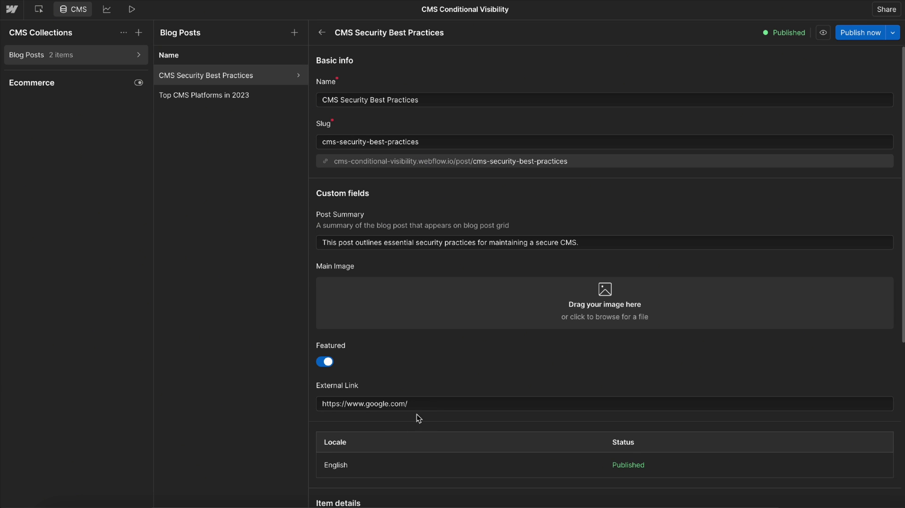
left_click(74, 10)
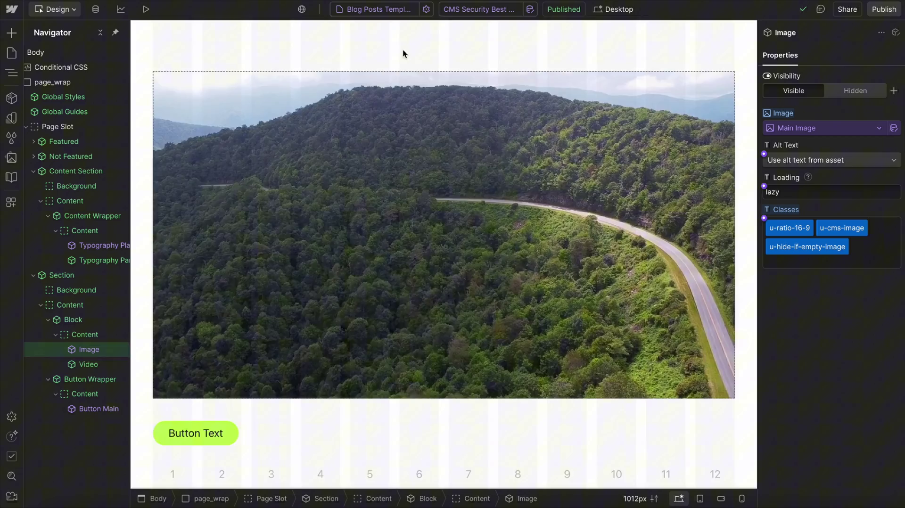
left_click(476, 10)
left_click(484, 81)
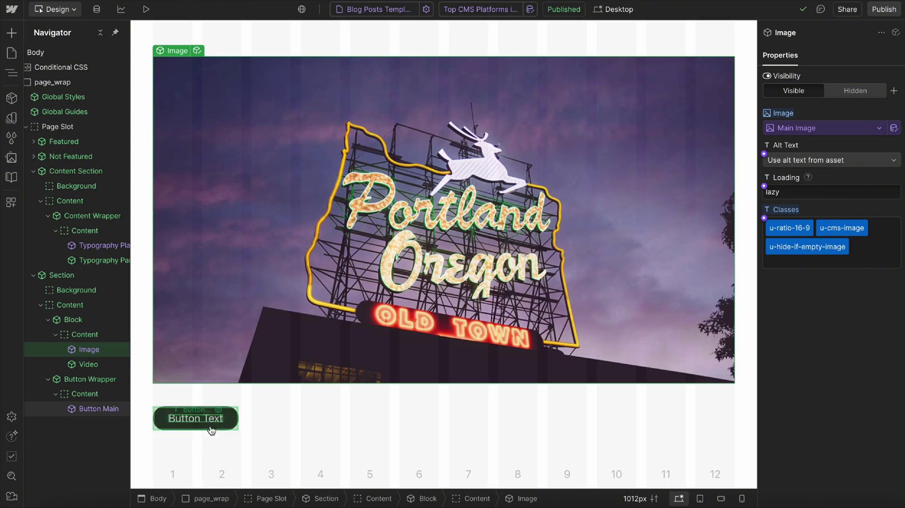
Add the u-check-for-link class to the Button Wrapper.
left_click(211, 429)
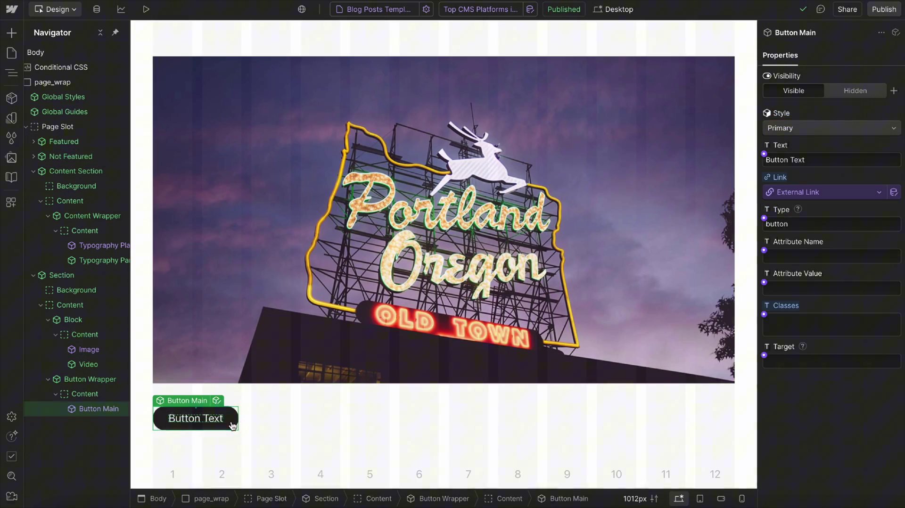
left_click(284, 416)
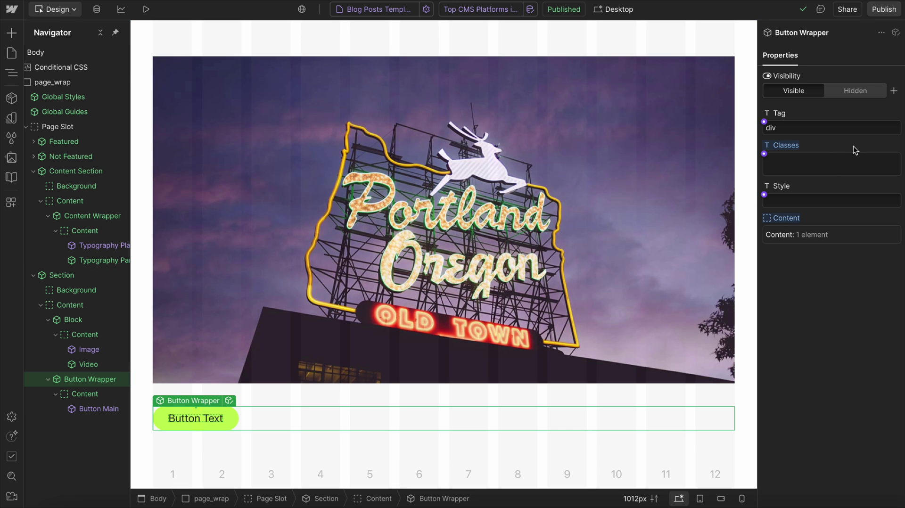
left_click(823, 161)
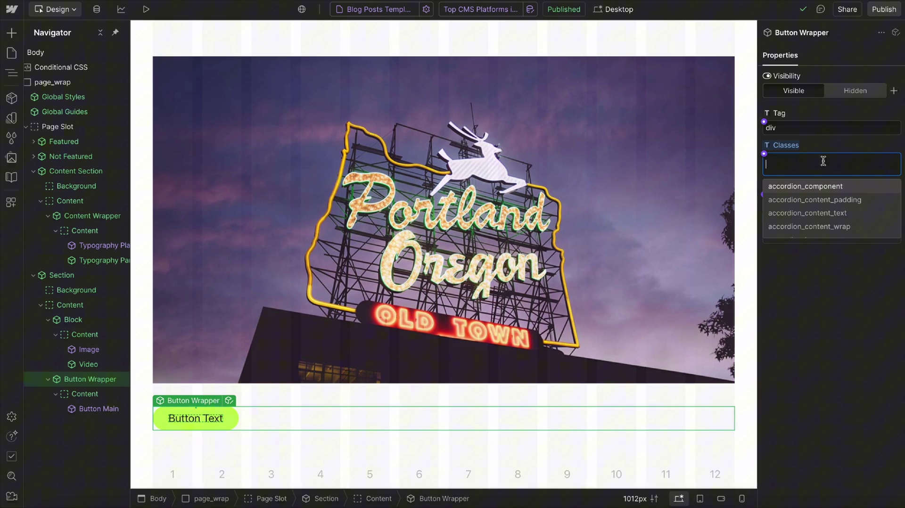
type("check-")
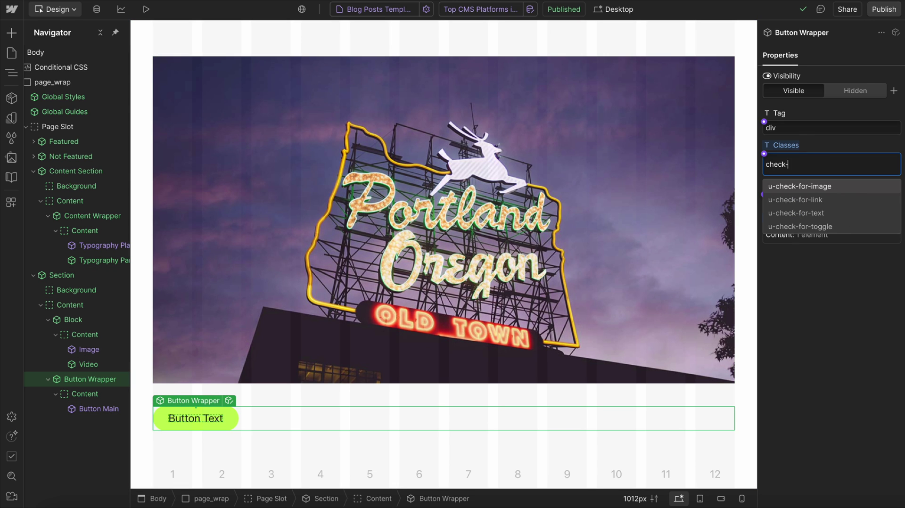
type("for-lin")
left_click(803, 187)
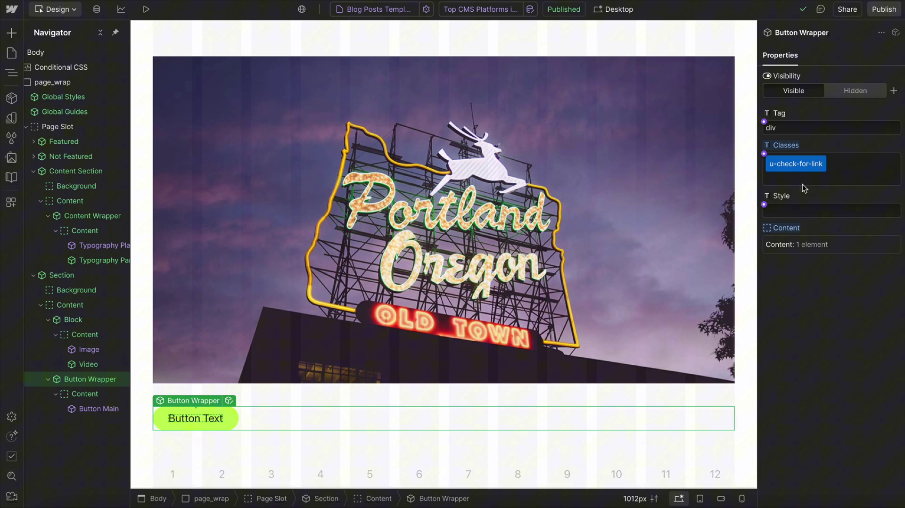
Give Button Main the u-cms-link class and remove u-hide-if-empty-link from it.
left_click(222, 420)
double_click(225, 401)
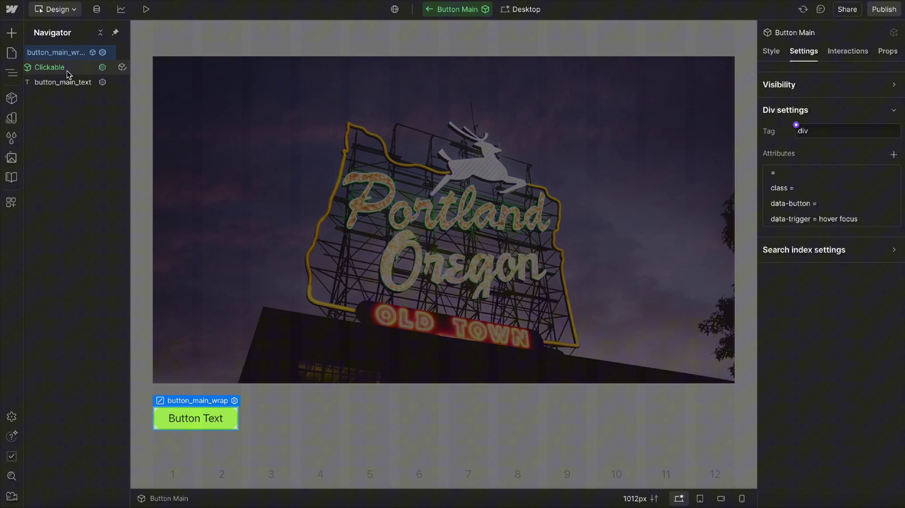
left_click(433, 10)
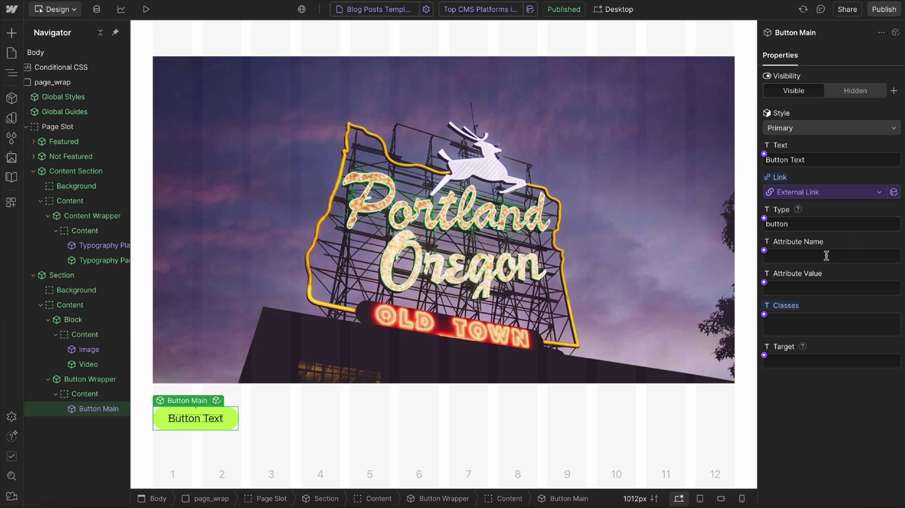
left_click(811, 321)
type("cms-lin")
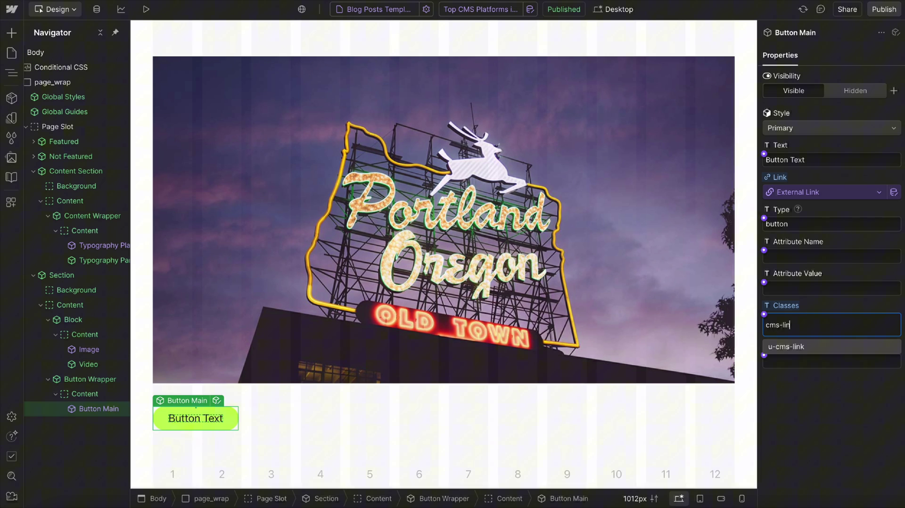
left_click(795, 347)
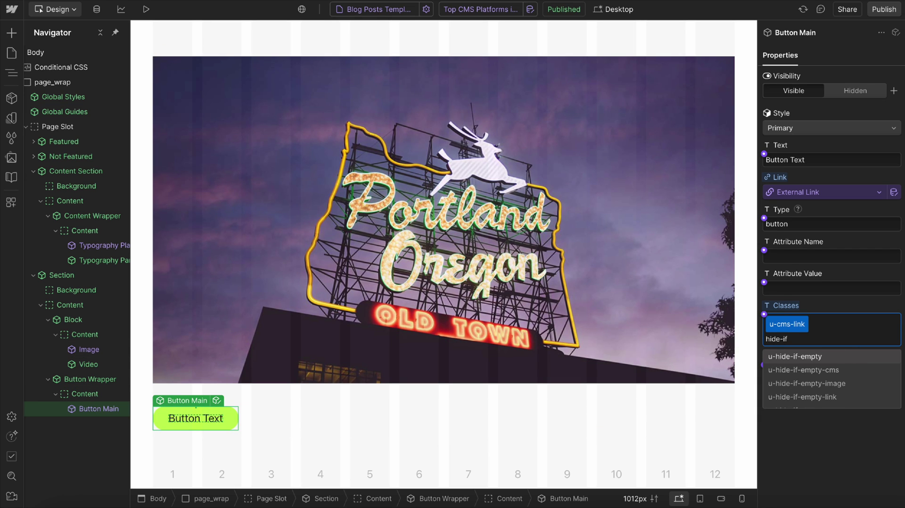
left_click(847, 397)
left_click(833, 325)
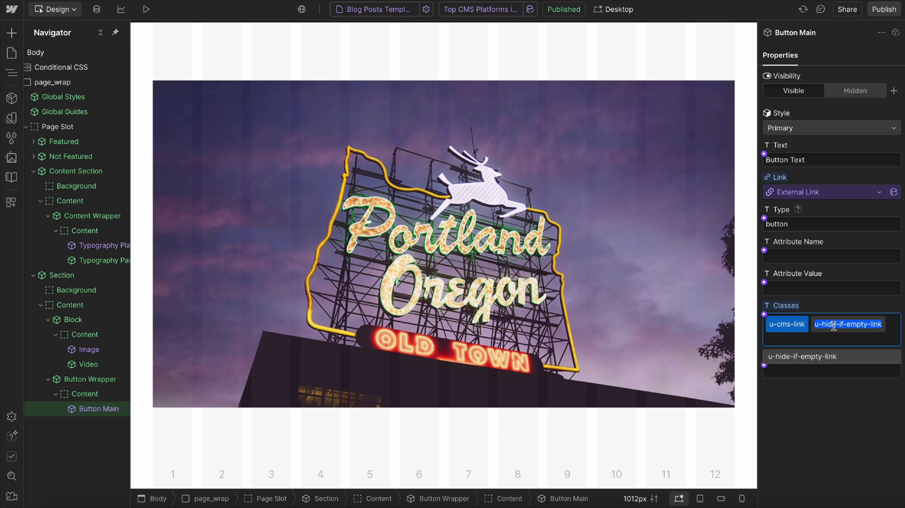
key("BackSpace")
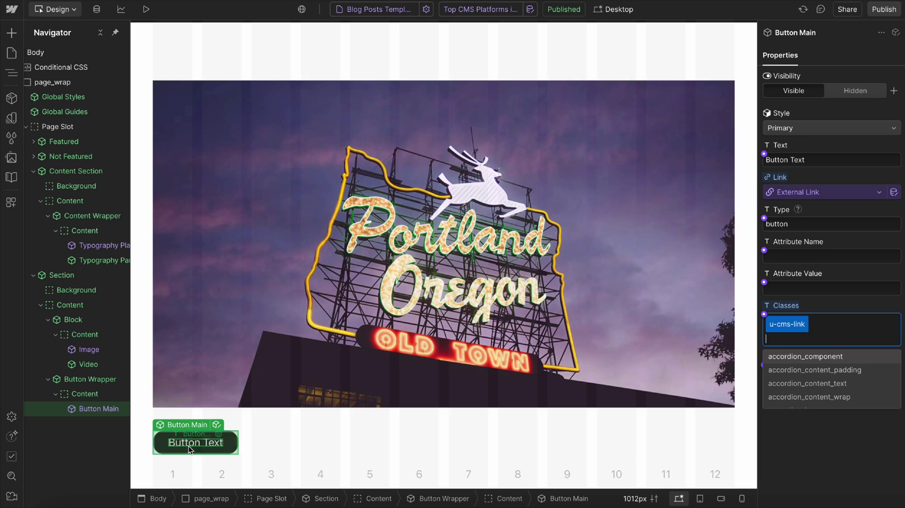
Add u-hide-if-empty-link to the Button Wrapper and recheck Button Main's classes.
left_click(98, 379)
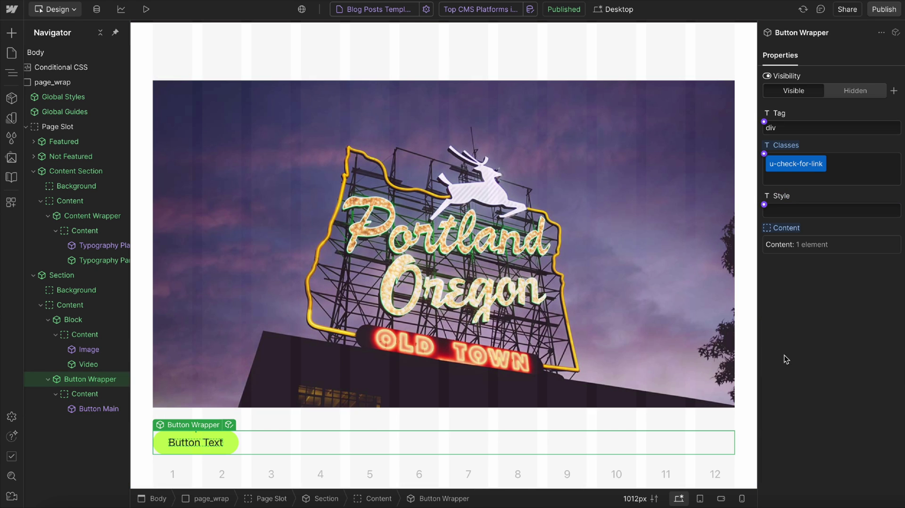
left_click(860, 168)
left_click(829, 196)
left_click(93, 410)
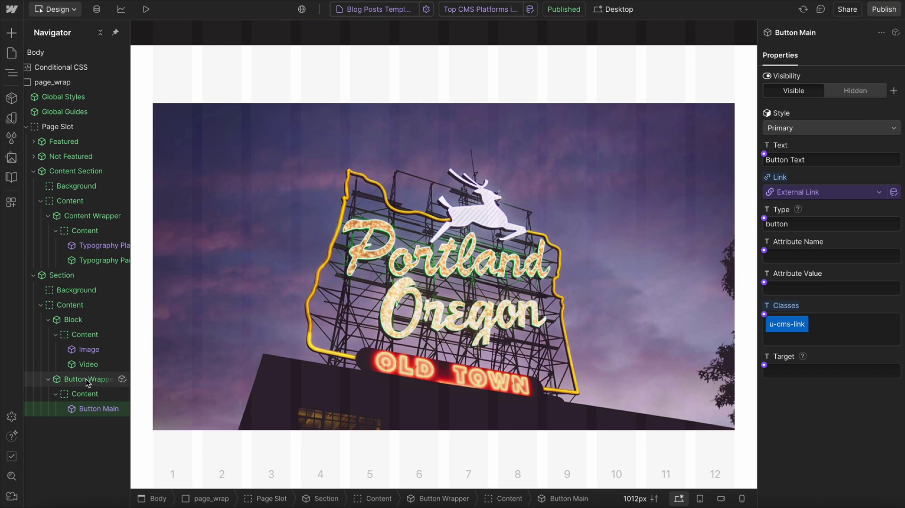
left_click(85, 377)
left_click(92, 408)
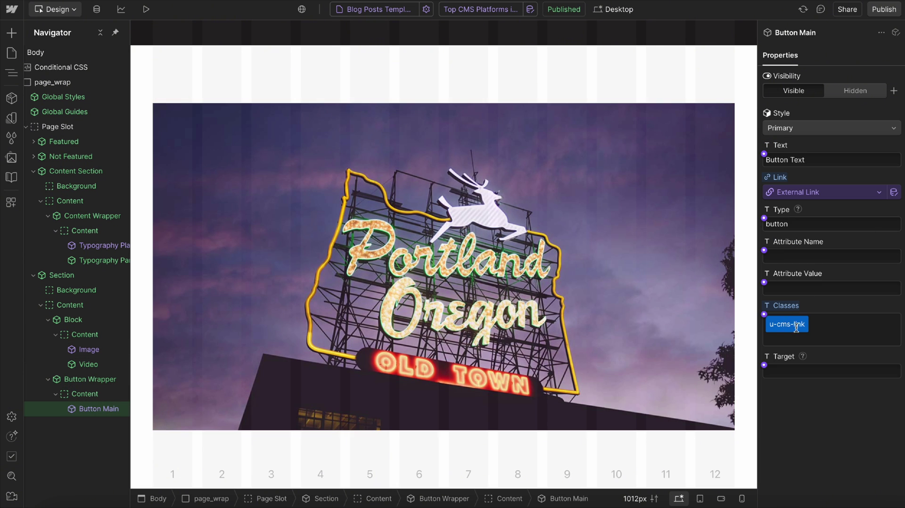
Insert a Block into the Not Featured content container via Quick Find.
scroll(361, 195, "up", 10)
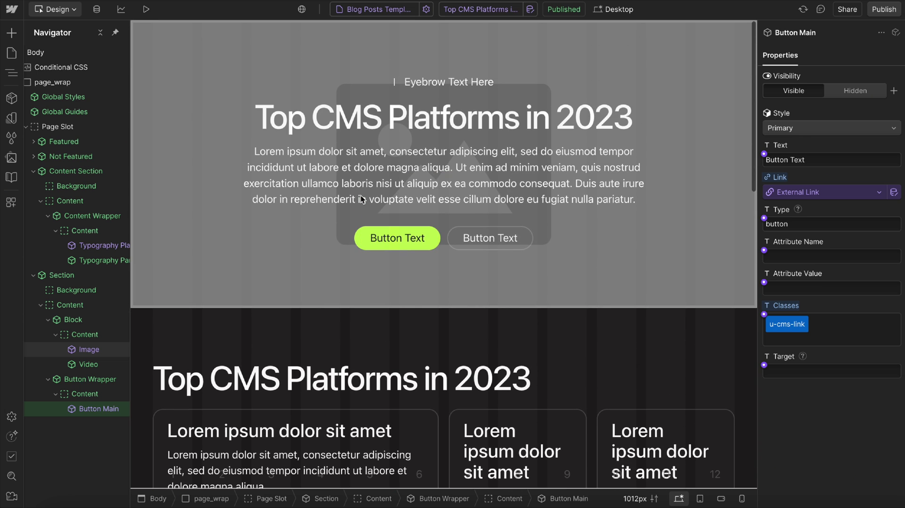
scroll(49, 173, "left", 2)
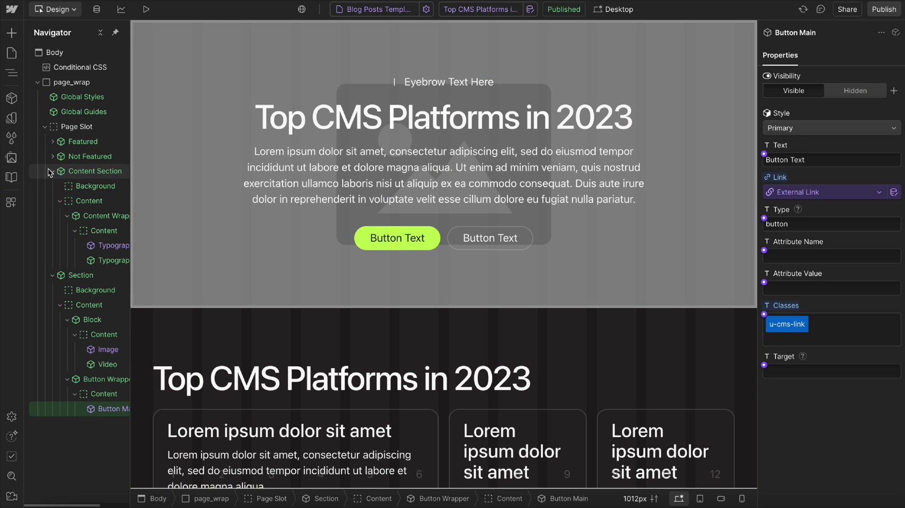
left_click(48, 172)
left_click(50, 180)
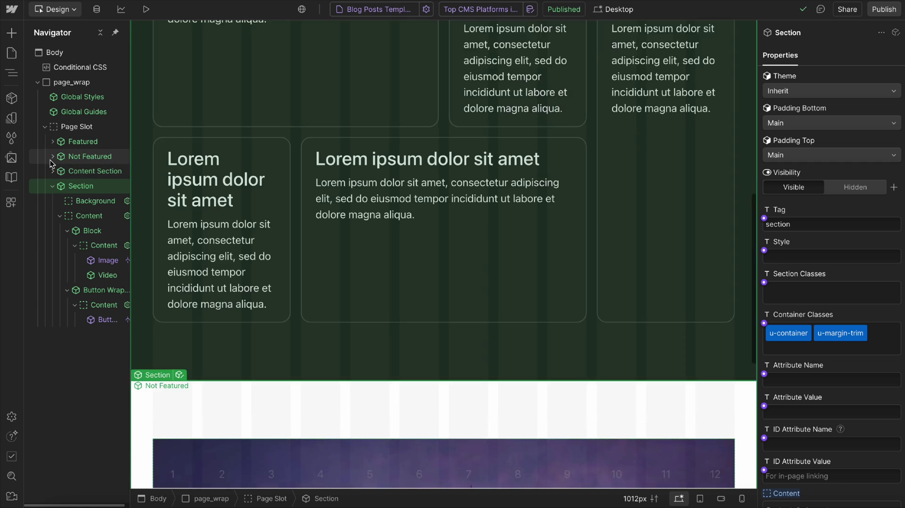
left_click(52, 156)
left_click(59, 185)
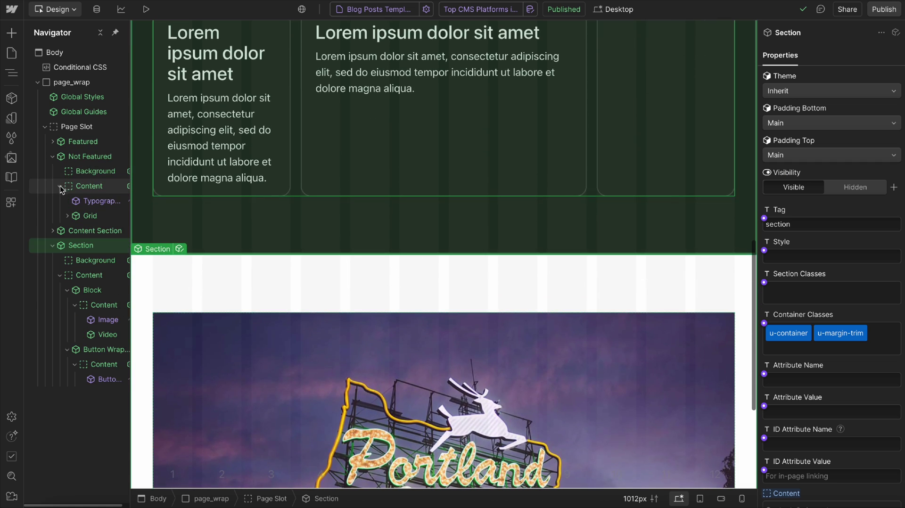
left_click(84, 188)
key("ctrl+e")
type("blo")
key("Return")
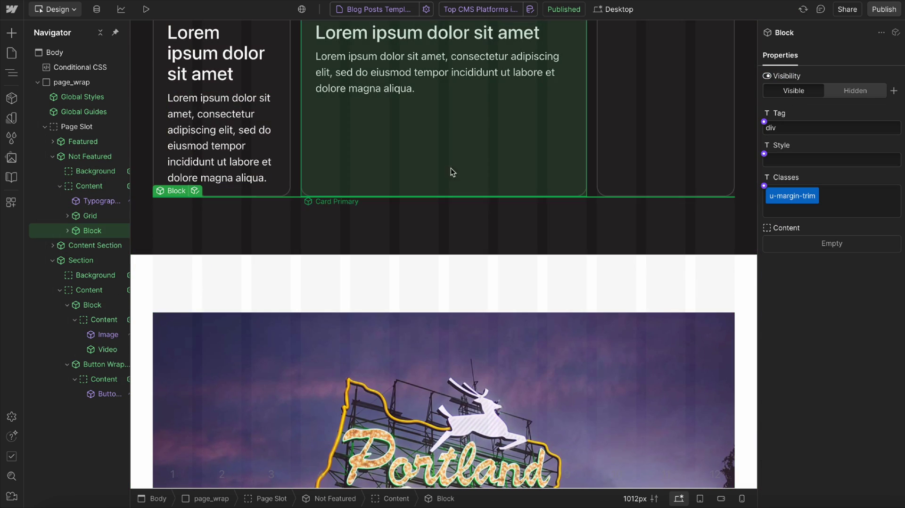
Give the new Block a visibility condition based on the Featured field.
left_click(894, 91)
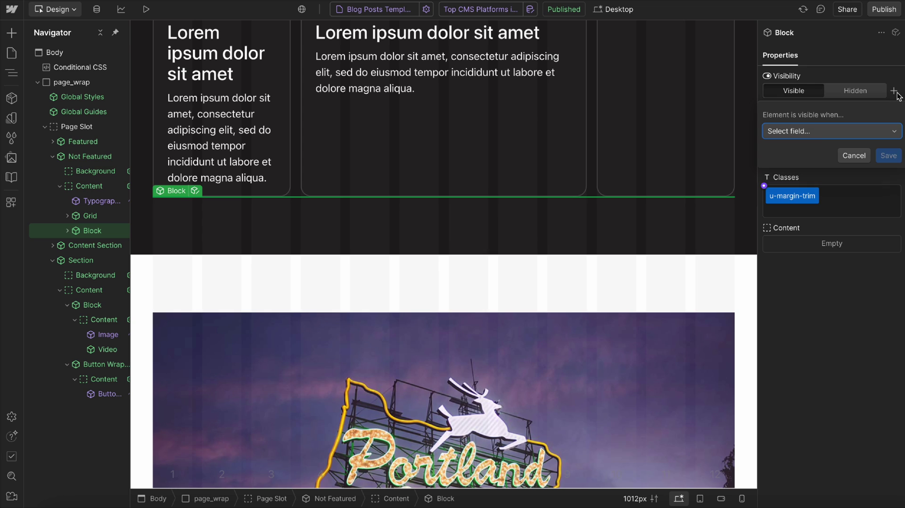
left_click(817, 135)
left_click(796, 177)
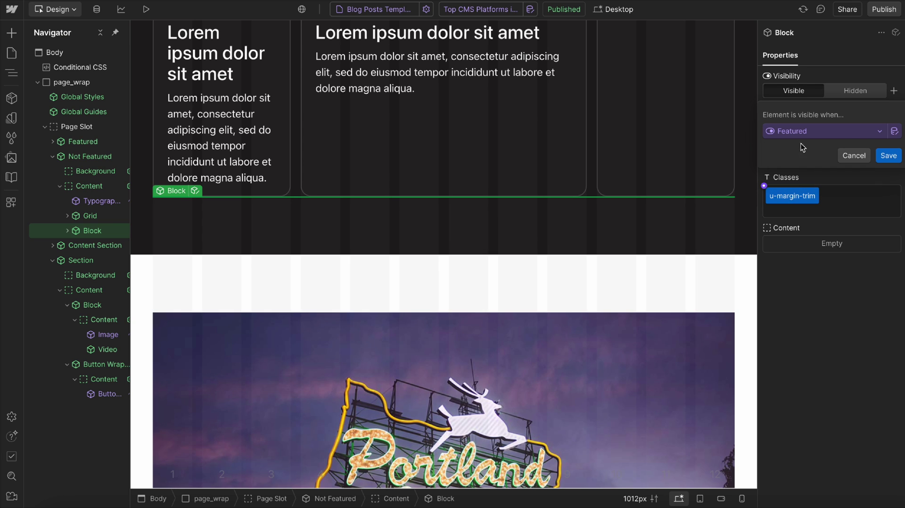
left_click(889, 156)
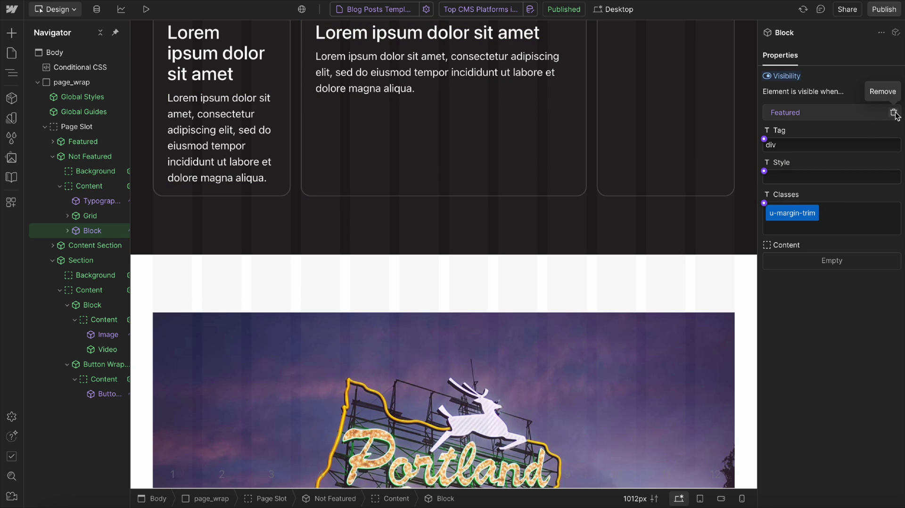
left_click(894, 113)
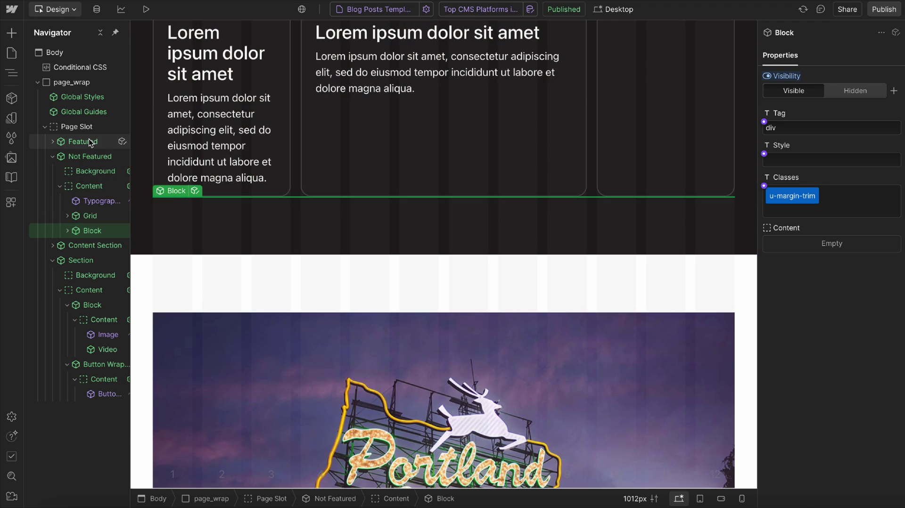
left_click(90, 141)
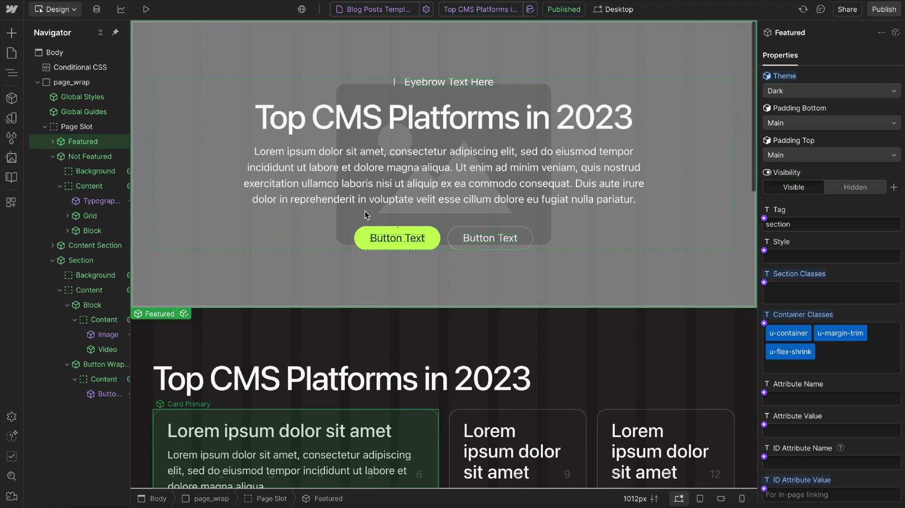
left_click(95, 158)
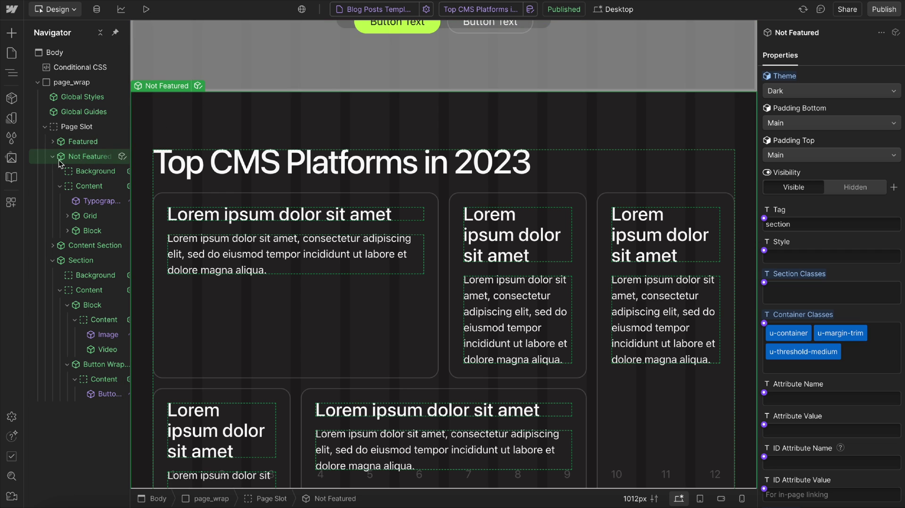
left_click(98, 231)
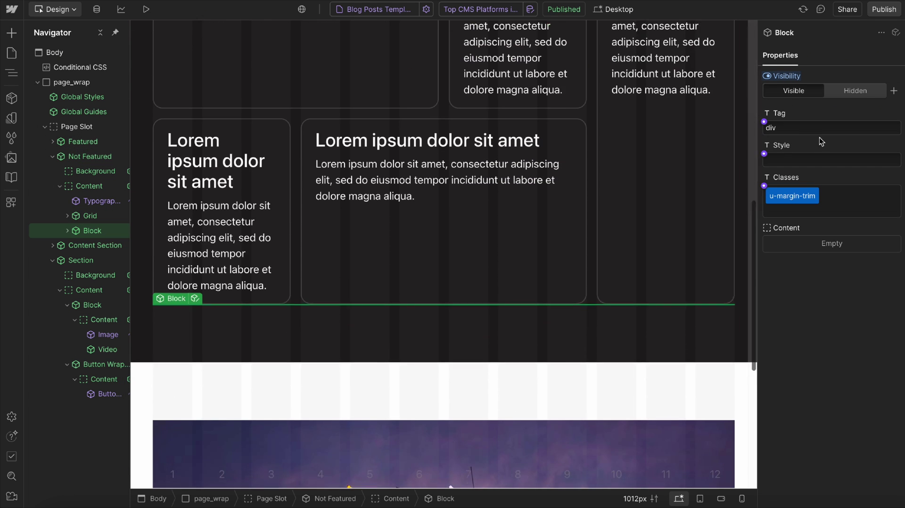
left_click(893, 90)
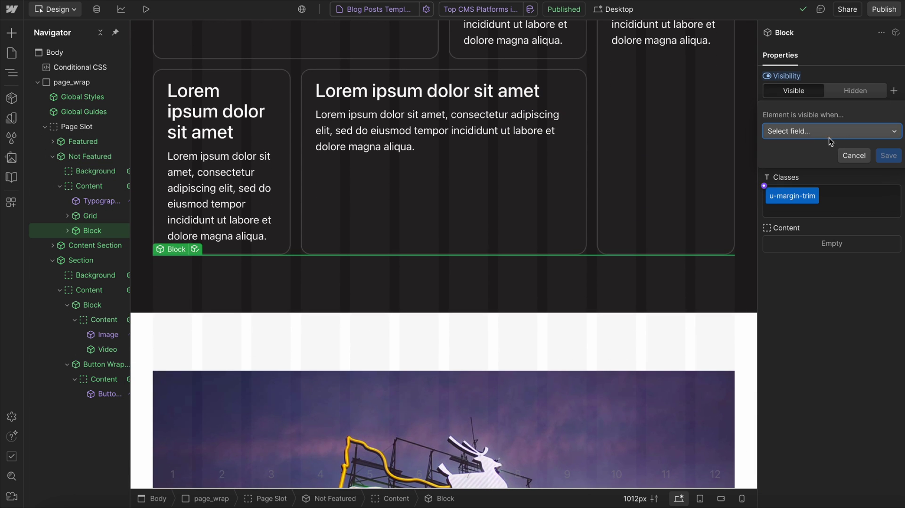
left_click(817, 131)
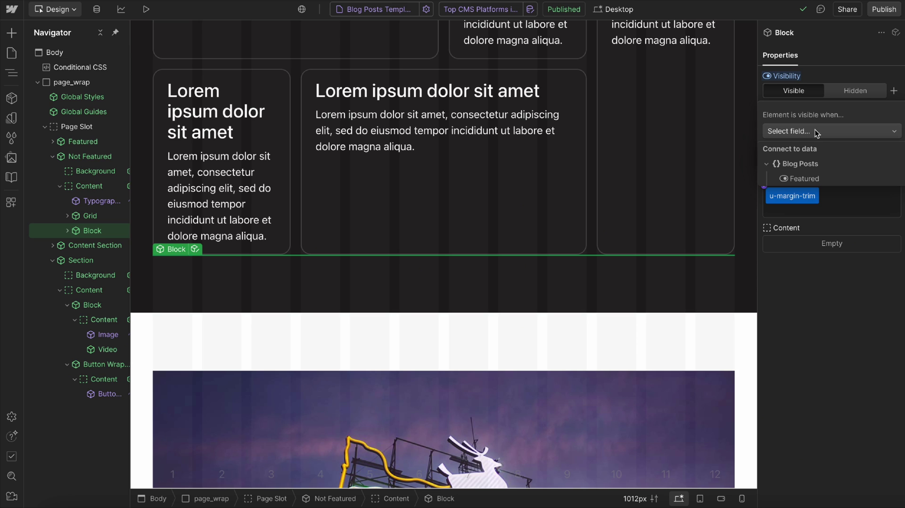
left_click(807, 178)
left_click(890, 155)
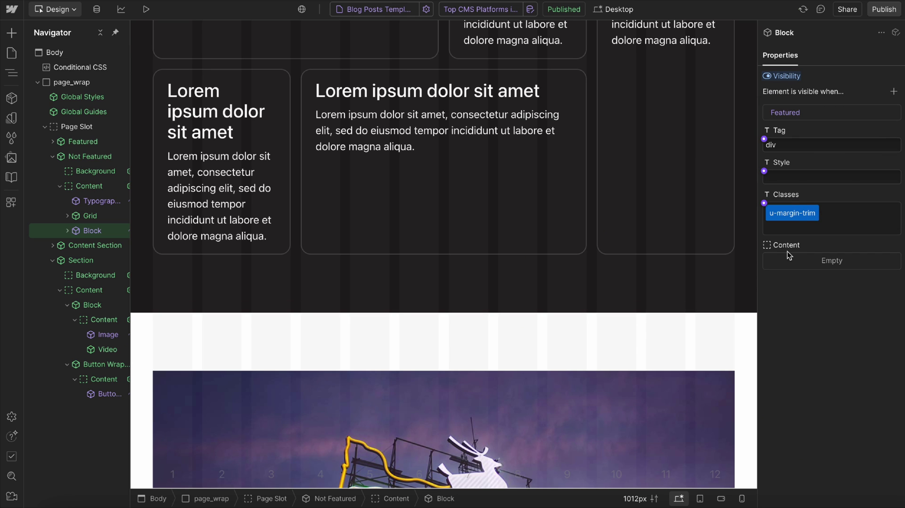
Add the u-cms-toggle and u-display-none classes to the Block.
left_click(856, 214)
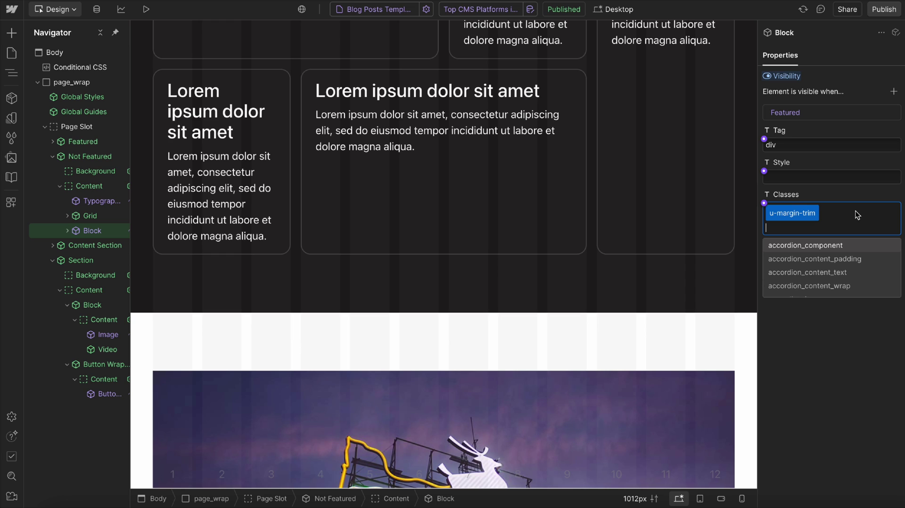
type("cms-to")
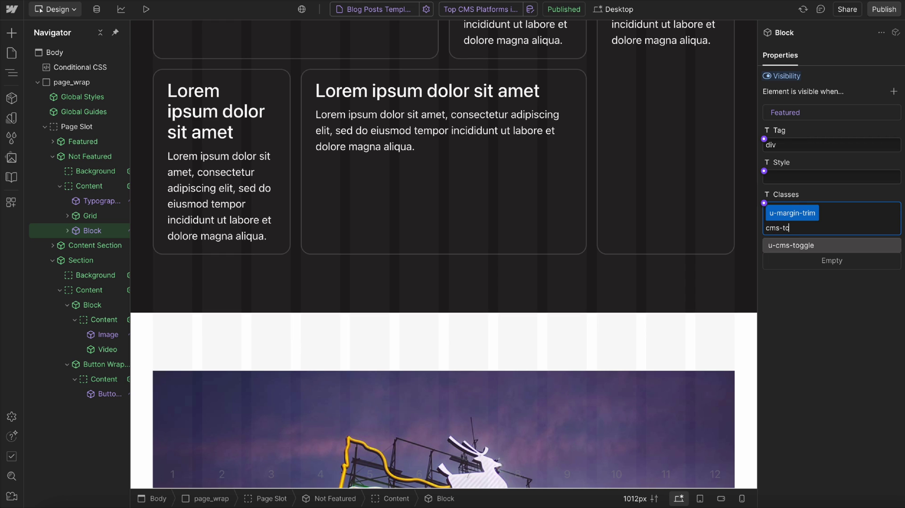
left_click(829, 247)
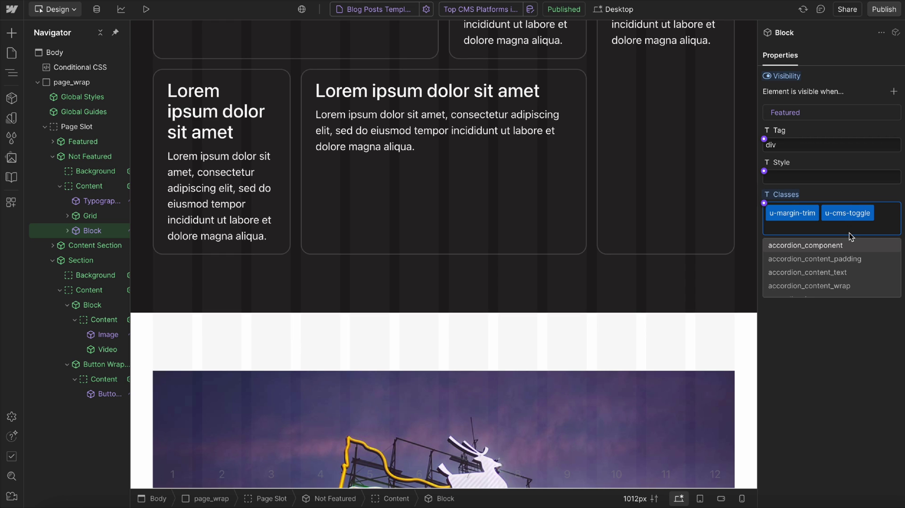
type("display")
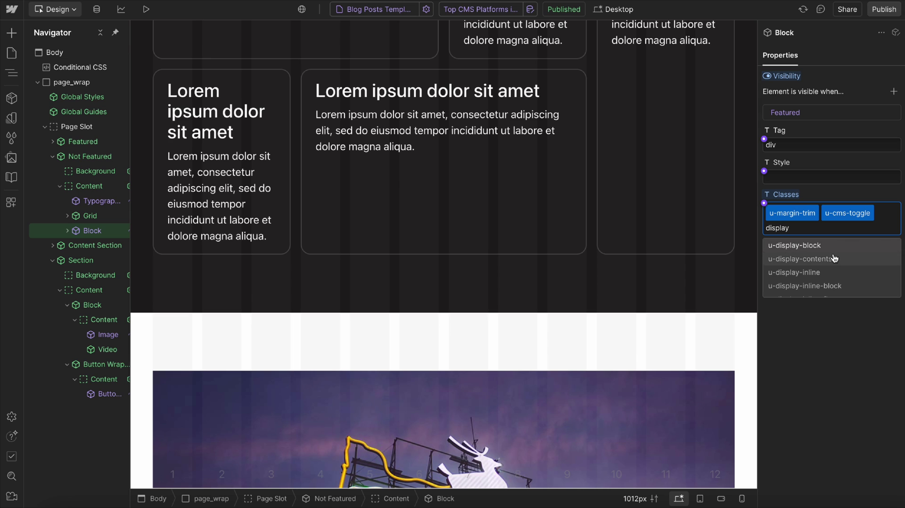
type("-non")
left_click(804, 250)
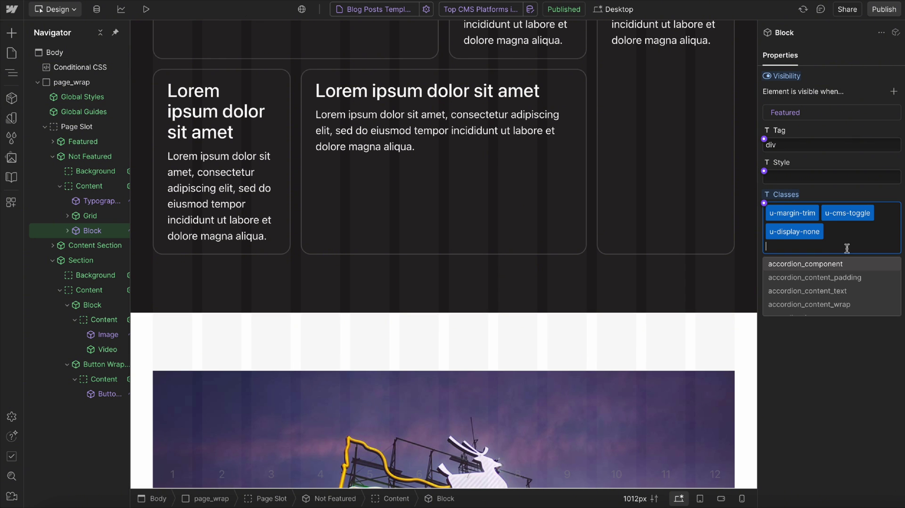
left_click(836, 359)
double_click(842, 213)
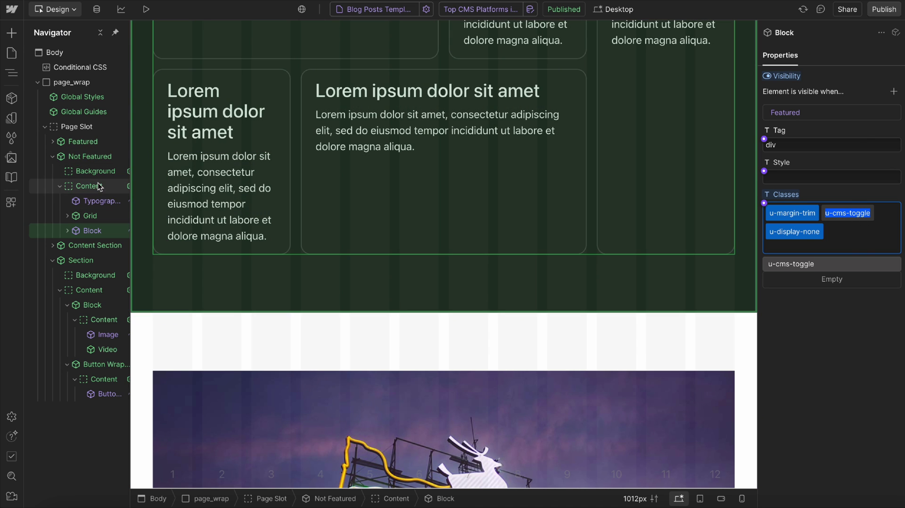
Add u-check-for-toggle as a combo class on page_main, then inspect the Block's u-cms-toggle class.
scroll(97, 182, "right", 1)
left_click(65, 128)
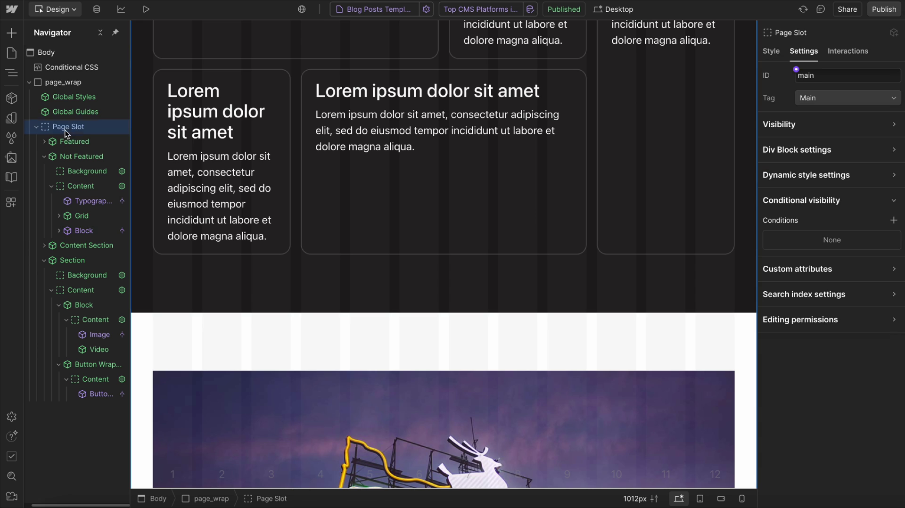
left_click(772, 50)
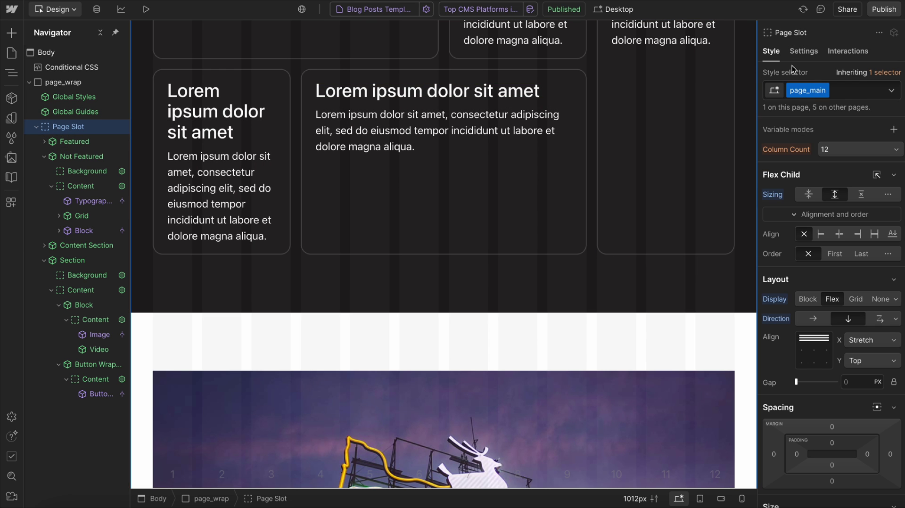
left_click(860, 91)
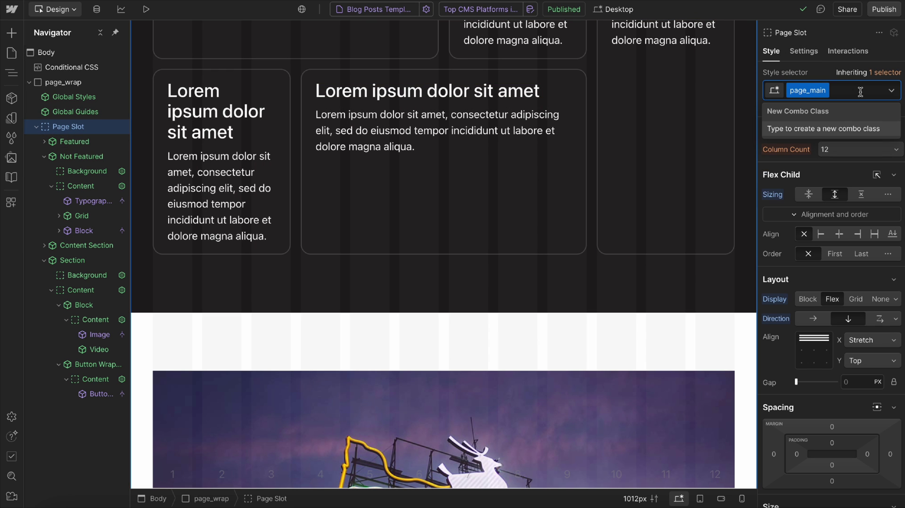
type("cm")
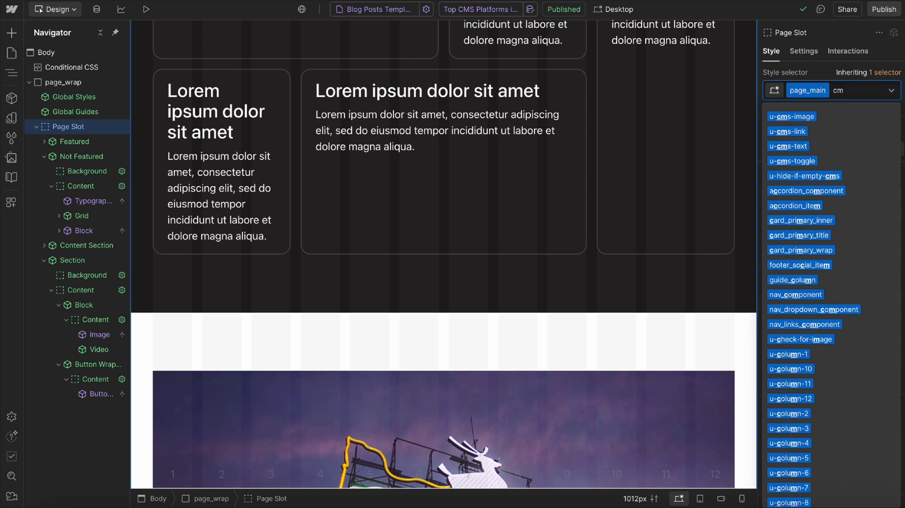
key("BackSpace")
key("BackSpace")
type("check-for-toggle")
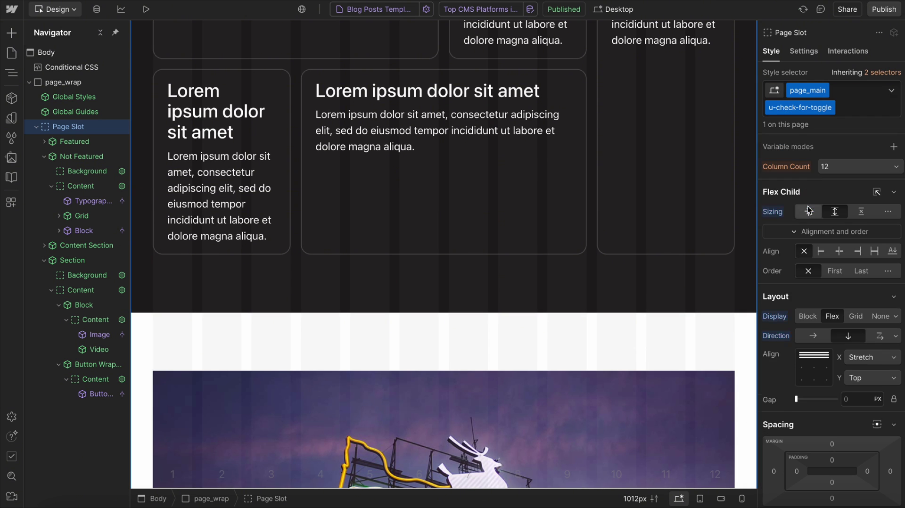
left_click(811, 206)
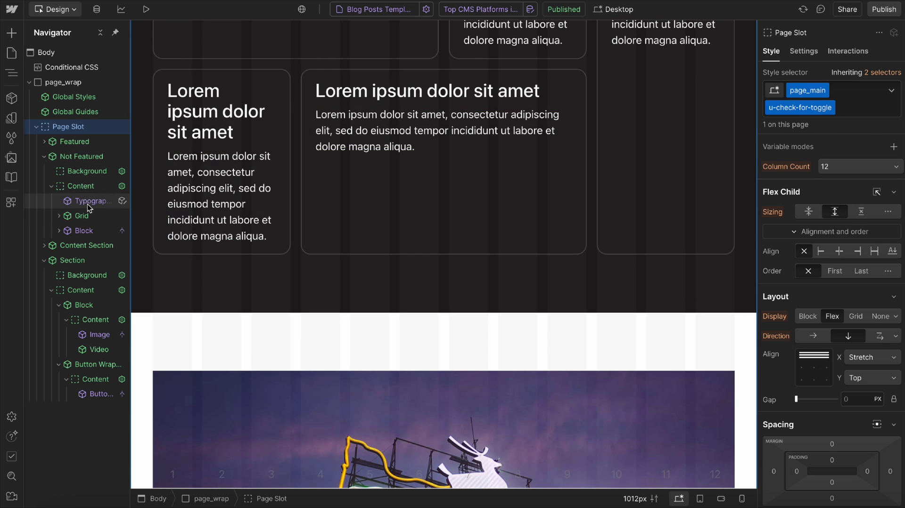
left_click(84, 230)
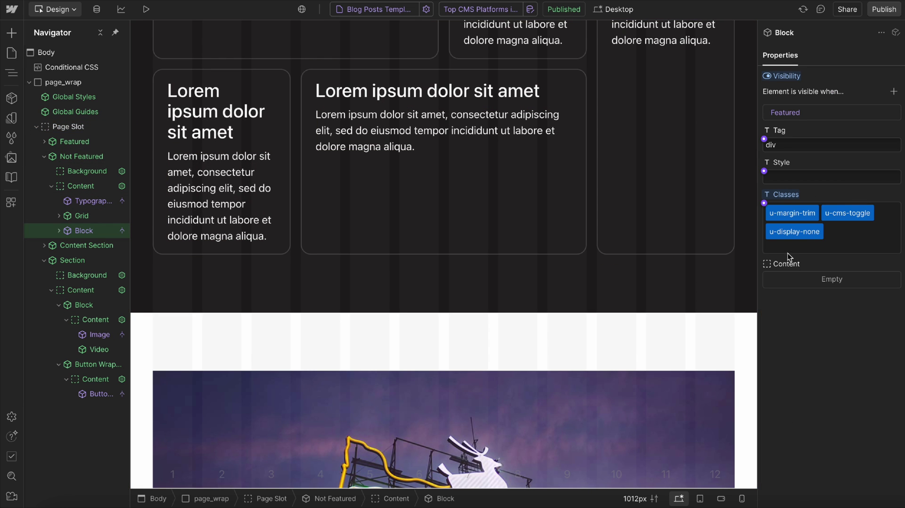
double_click(860, 213)
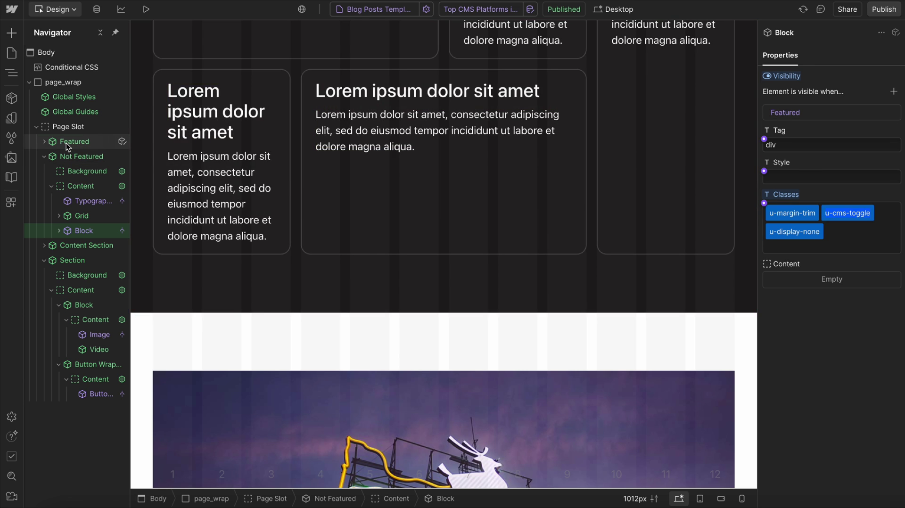
Add the u-show-if-toggled class to the Featured section.
left_click(66, 143)
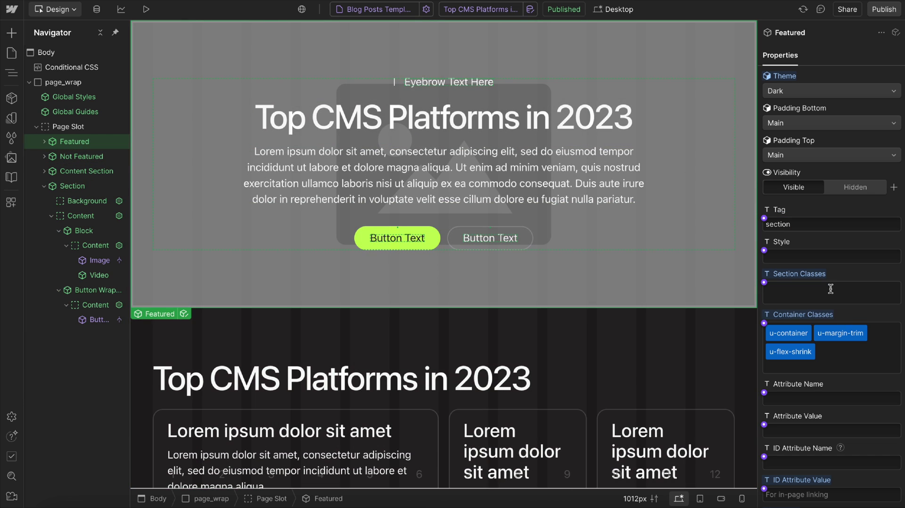
left_click(828, 289)
type("show-if")
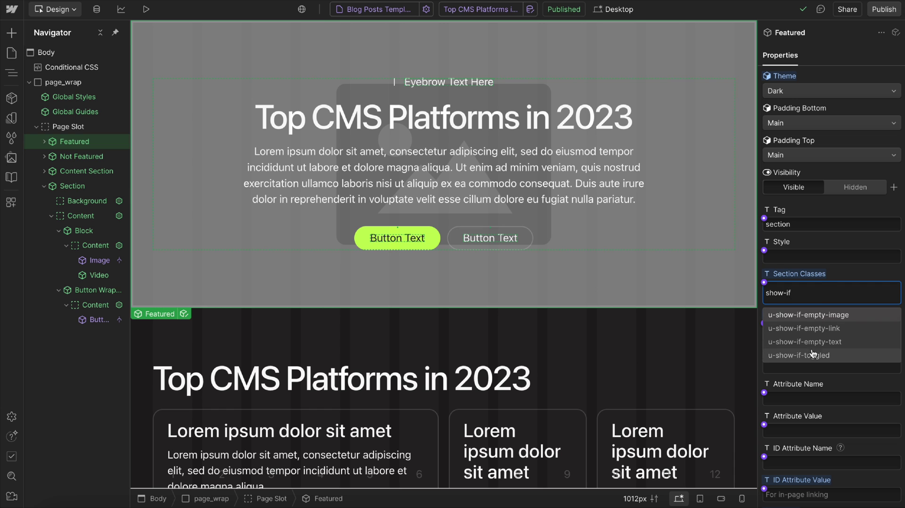
left_click(811, 355)
Add the u-hide-if-toggled class to the Not Featured section.
left_click(80, 156)
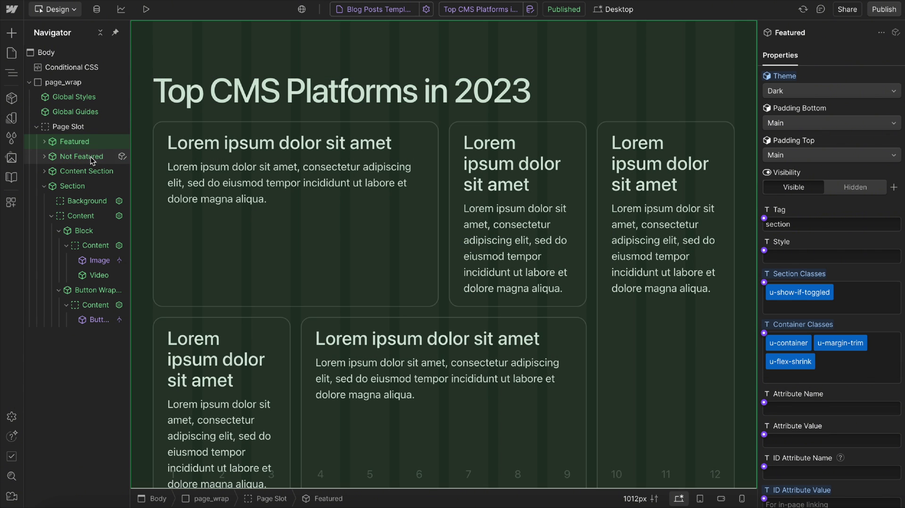
left_click(803, 288)
type("h")
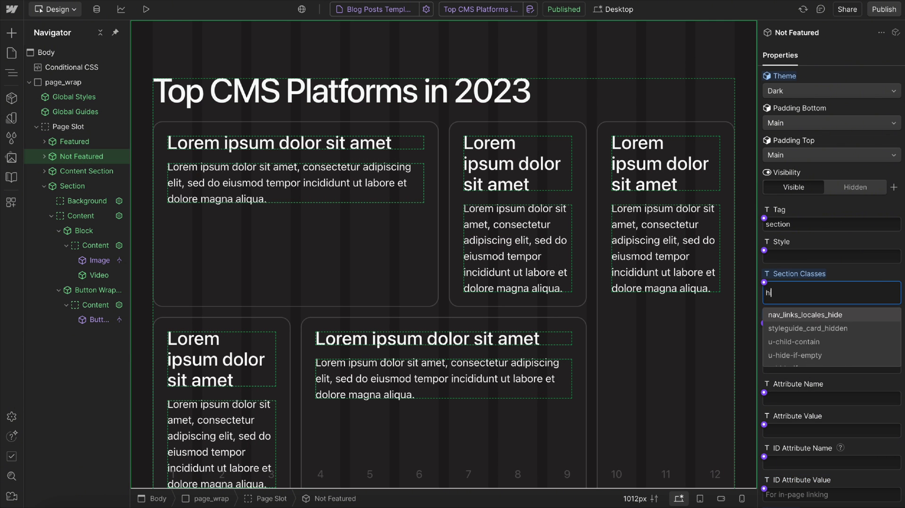
type("ide-if-")
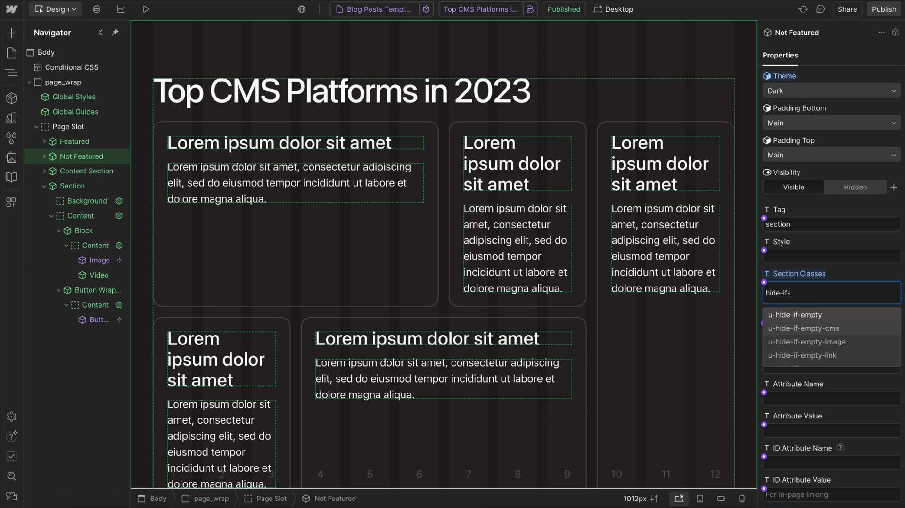
type("to")
left_click(835, 315)
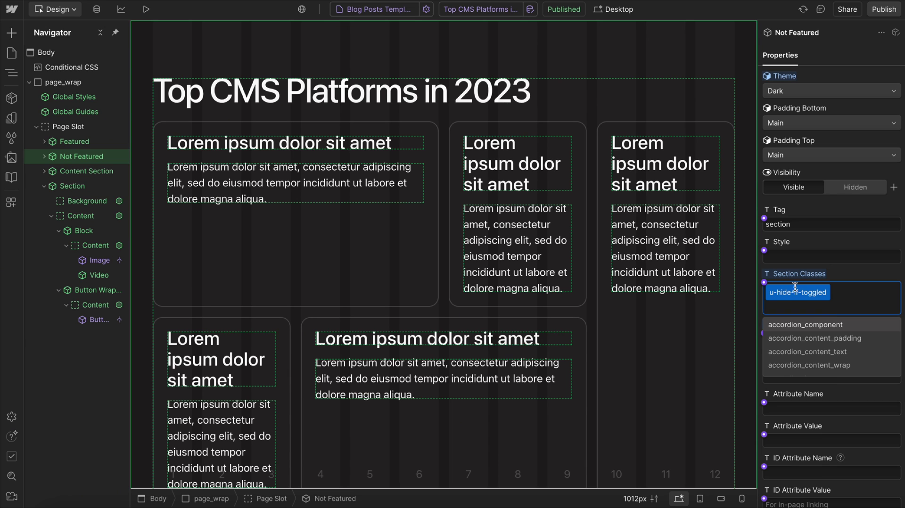
Preview the CMS Security Best Practices post, then return to Top CMS Platforms in 2023.
left_click(478, 9)
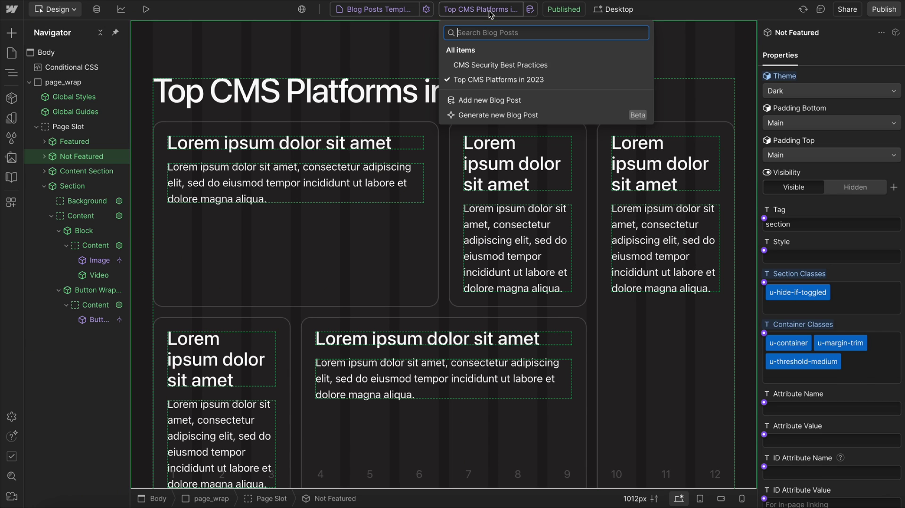
left_click(482, 69)
left_click(74, 142)
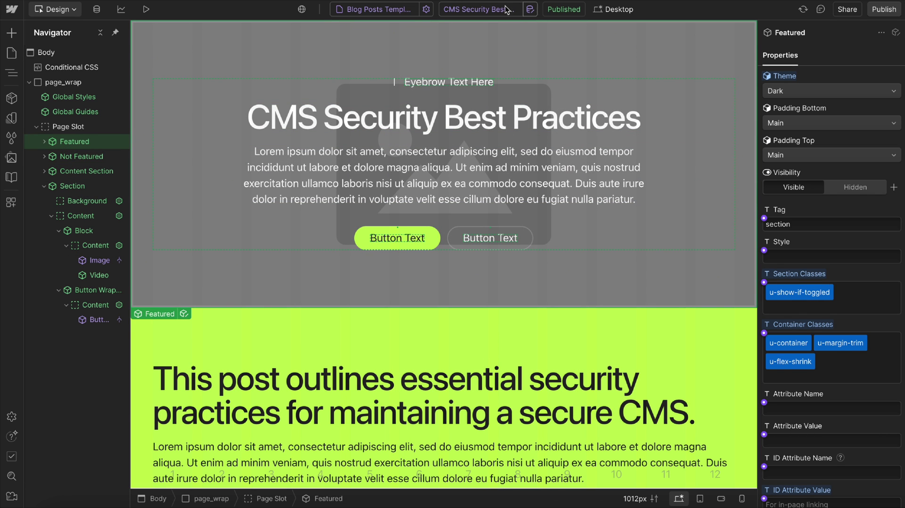
left_click(473, 9)
left_click(473, 78)
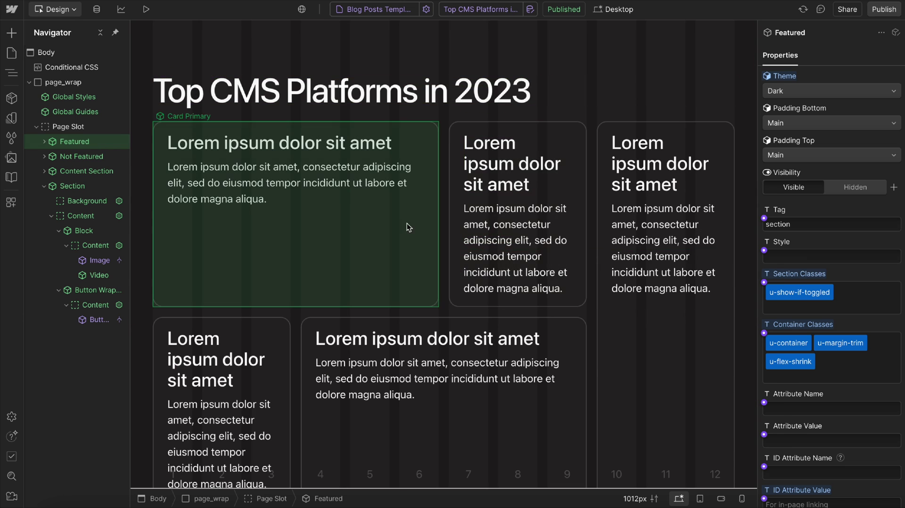
left_click(45, 187)
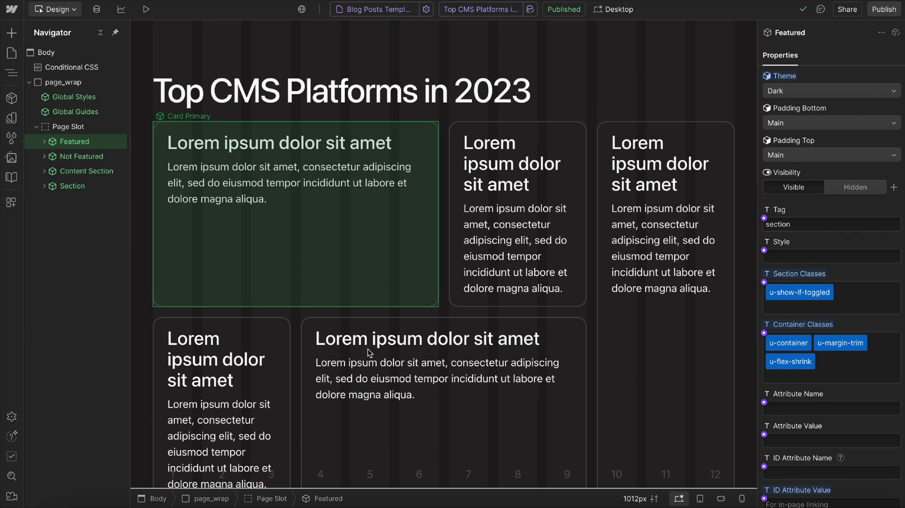
scroll(555, 296, "down", 10)
scroll(458, 319, "up", 10)
scroll(384, 288, "down", 10)
Insert a Visual Image component with placeholder.svg into the block's Content, after the Video.
left_click(261, 165)
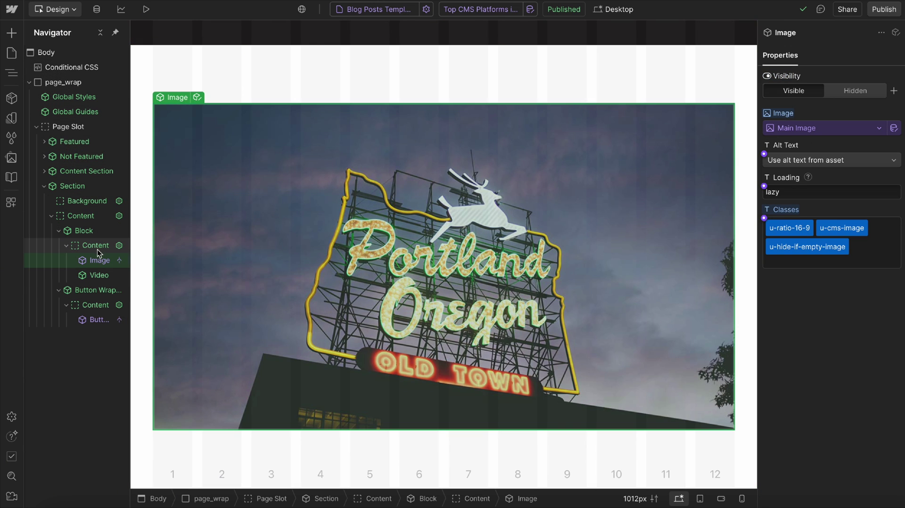
left_click(98, 248)
key("ctrl+e")
type("ima")
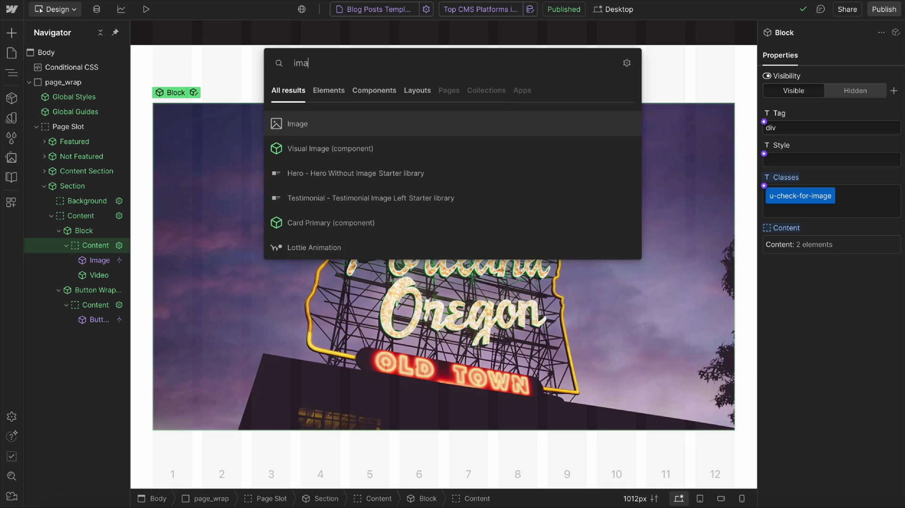
type("ge")
key("Down")
key("Return")
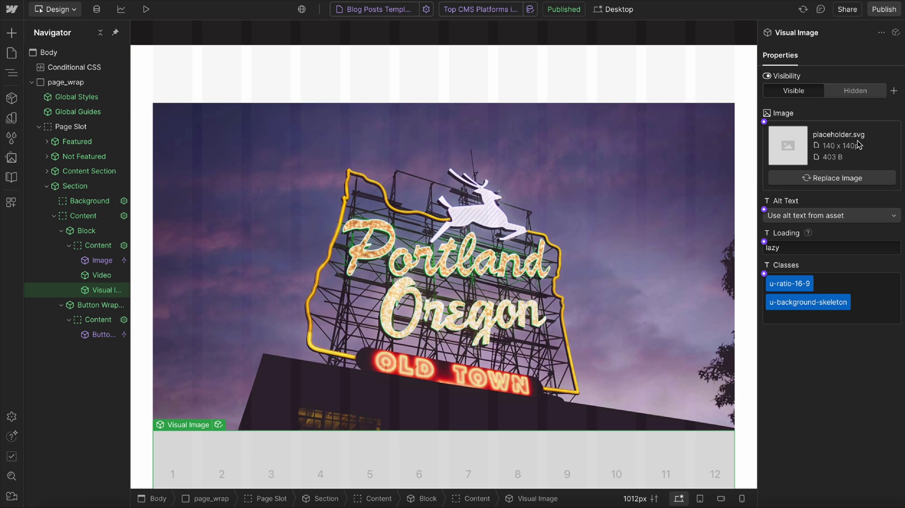
left_click(12, 159)
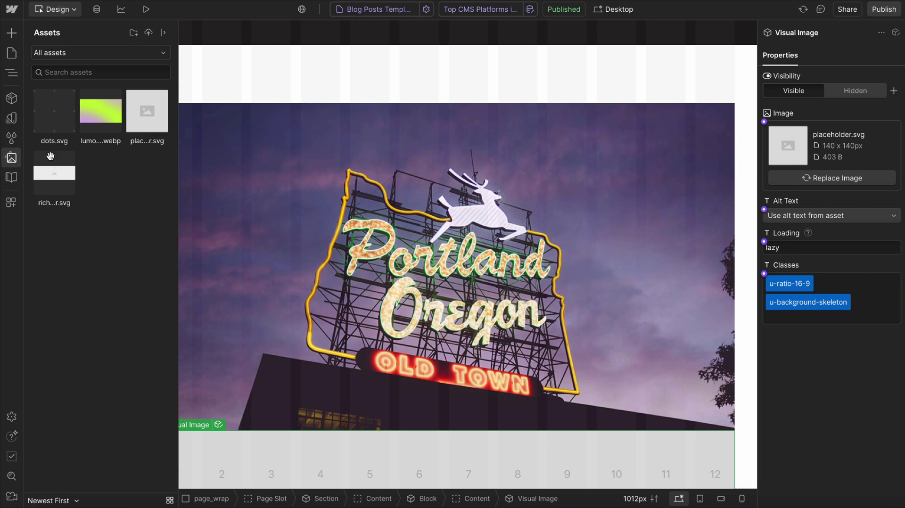
left_click(10, 159)
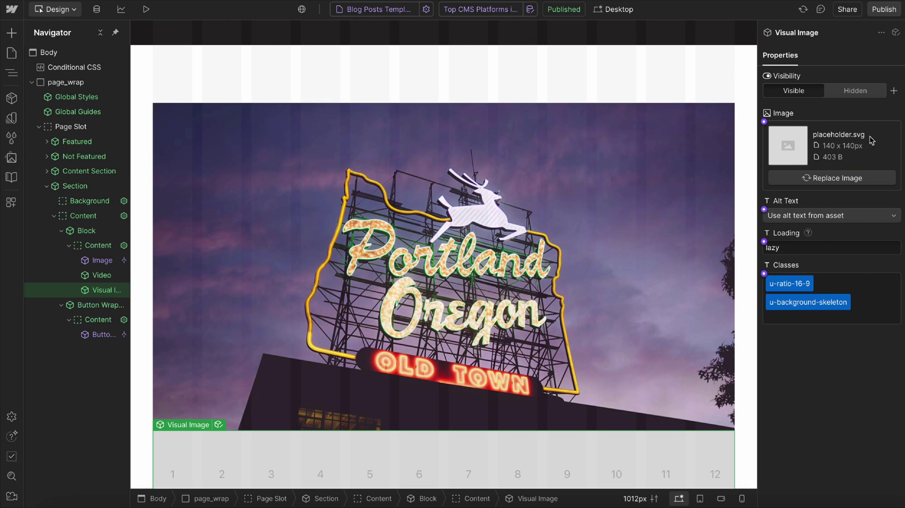
double_click(74, 67)
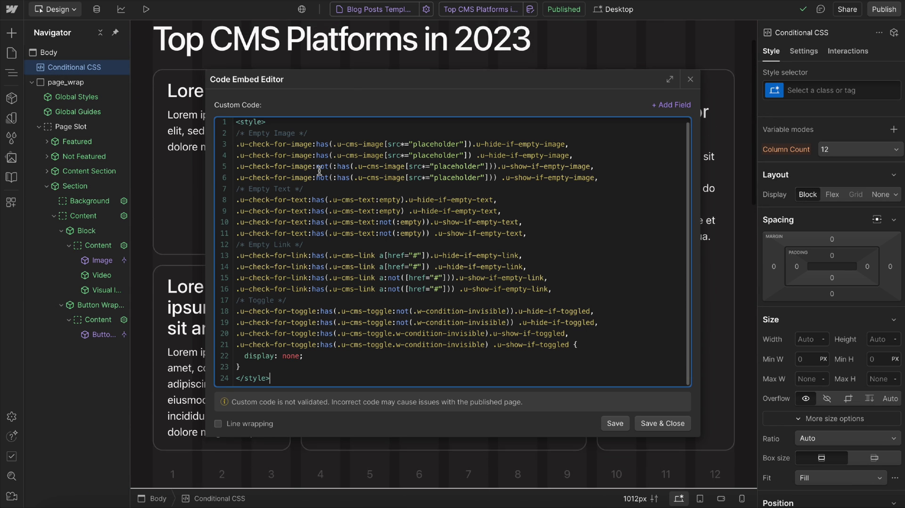
left_click_drag(413, 144, 463, 145)
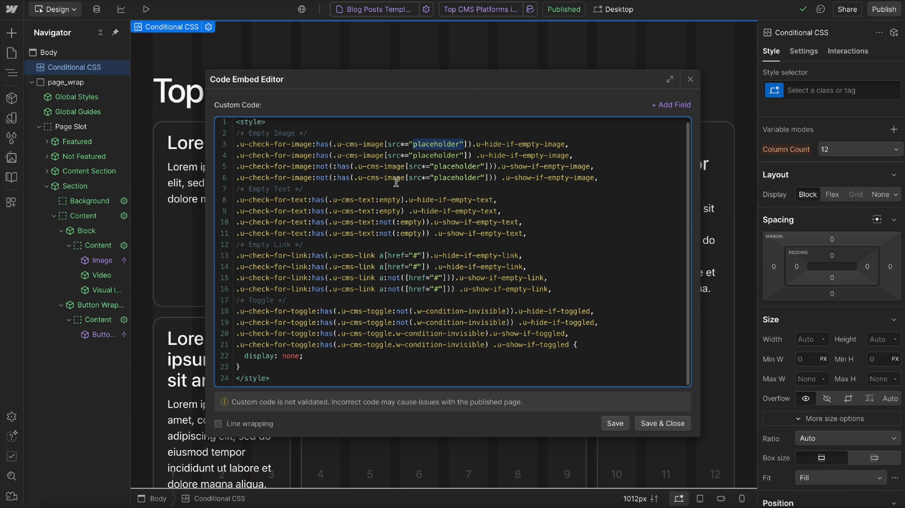
left_click_drag(333, 144, 455, 147)
left_click_drag(421, 144, 459, 141)
left_click(442, 159)
key("Up")
key("Up")
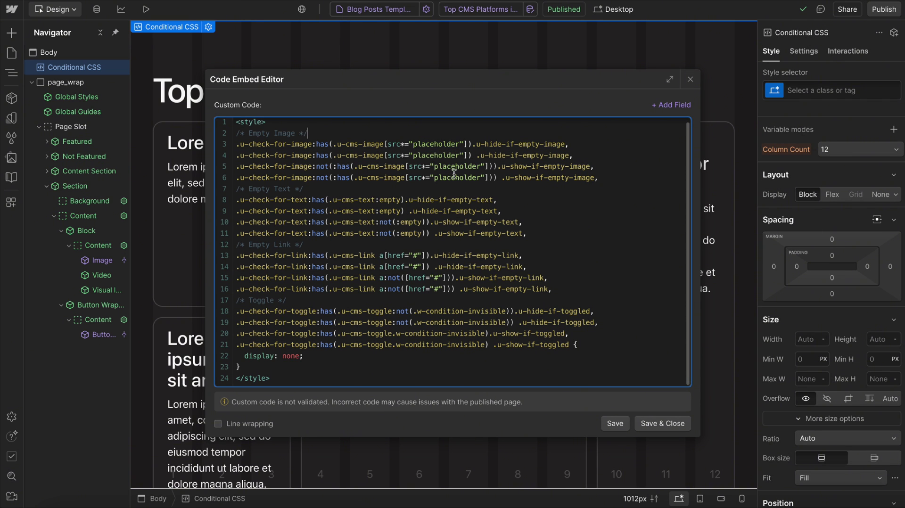
left_click_drag(416, 144, 487, 155)
left_click(470, 144)
double_click(452, 166)
double_click(456, 177)
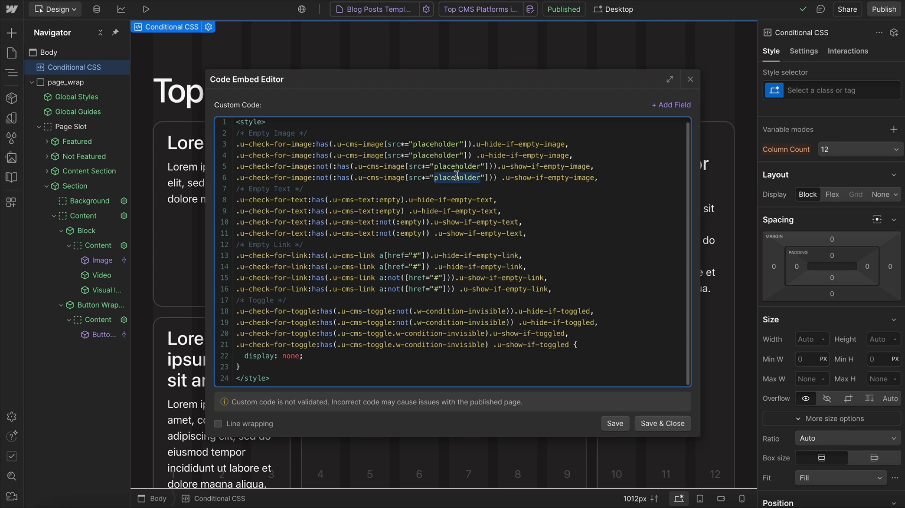
double_click(460, 166)
double_click(456, 177)
left_click(691, 83)
left_click(691, 83)
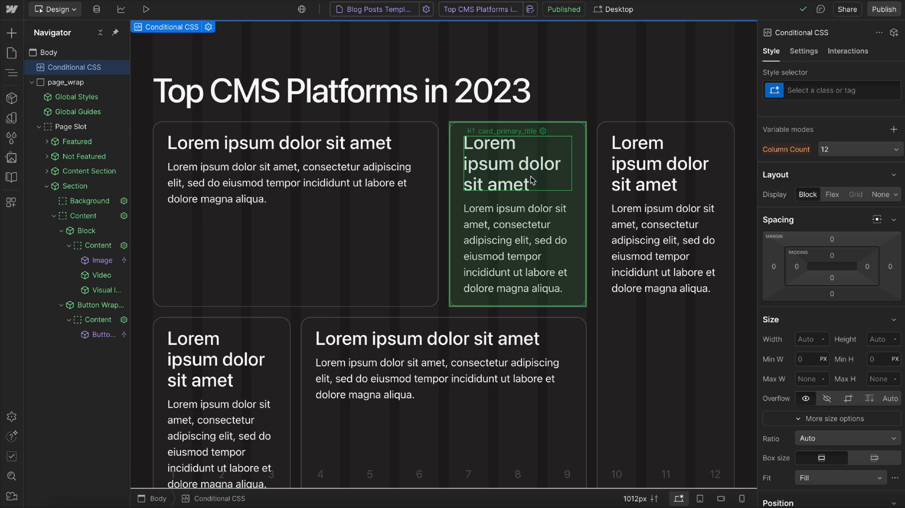
left_click(531, 176)
left_click(475, 210)
scroll(475, 210, "up", 3)
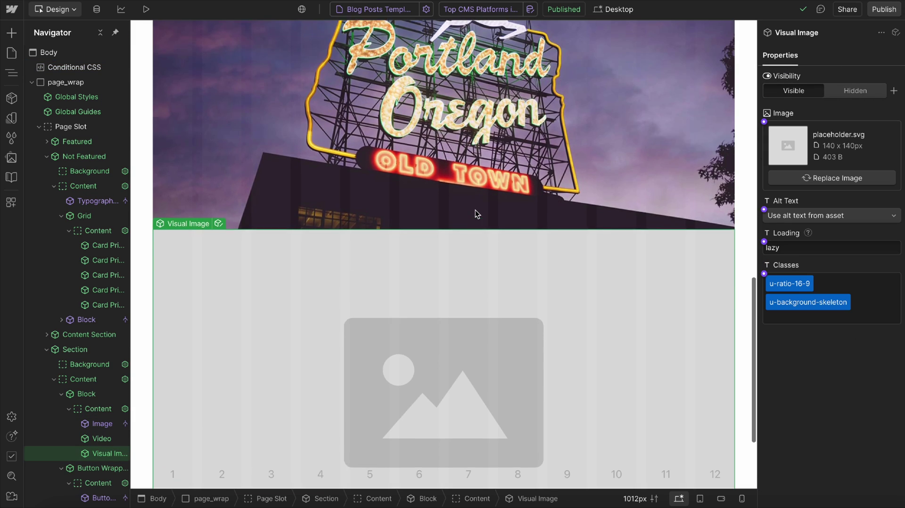
left_click(463, 289)
left_click(494, 309)
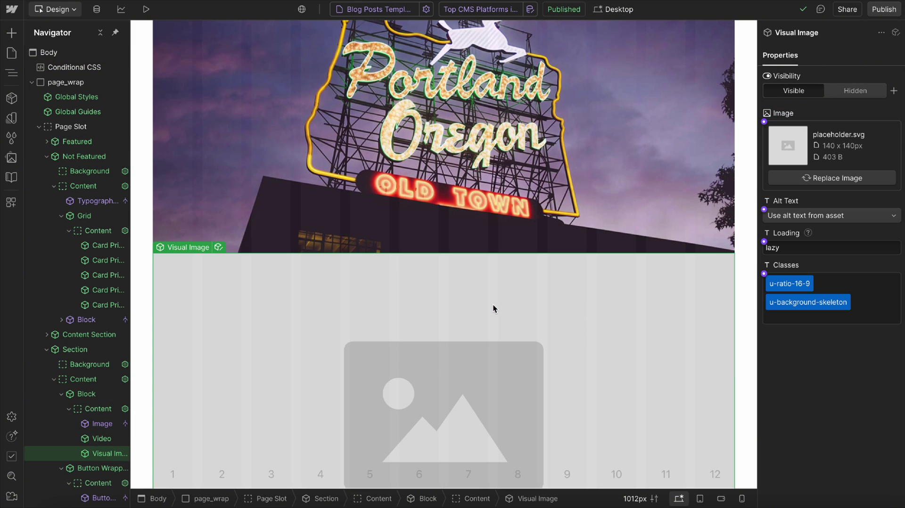
scroll(494, 309, "up", 3)
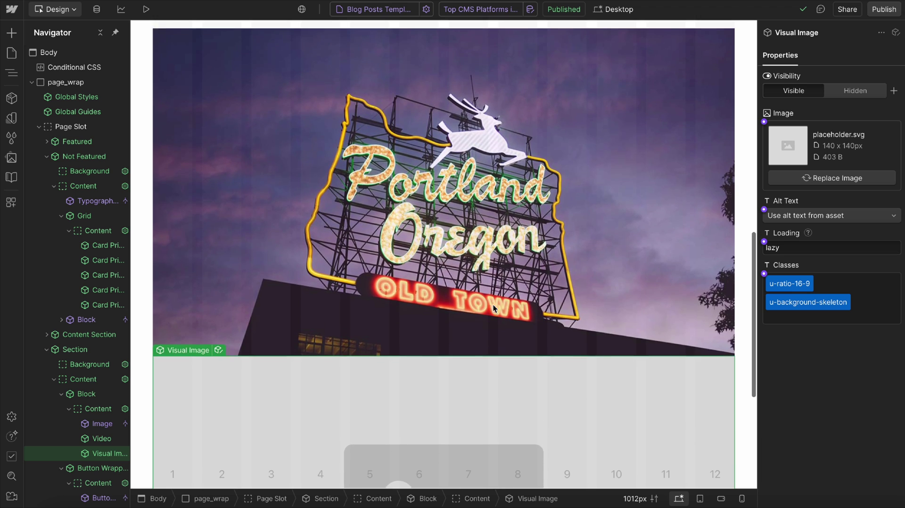